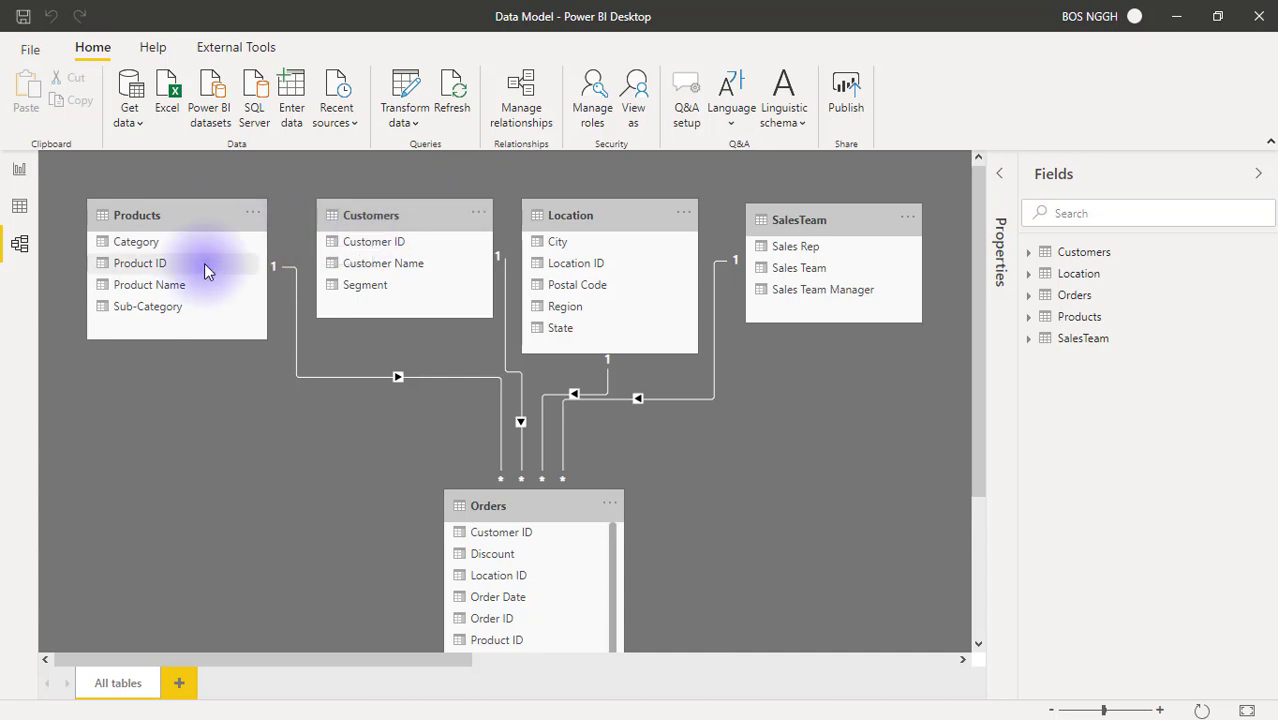
Step: Set the cross filter direction of the Customers–Orders relationship to Both
{"action": "mouse_move", "coordinate": [504, 336]}
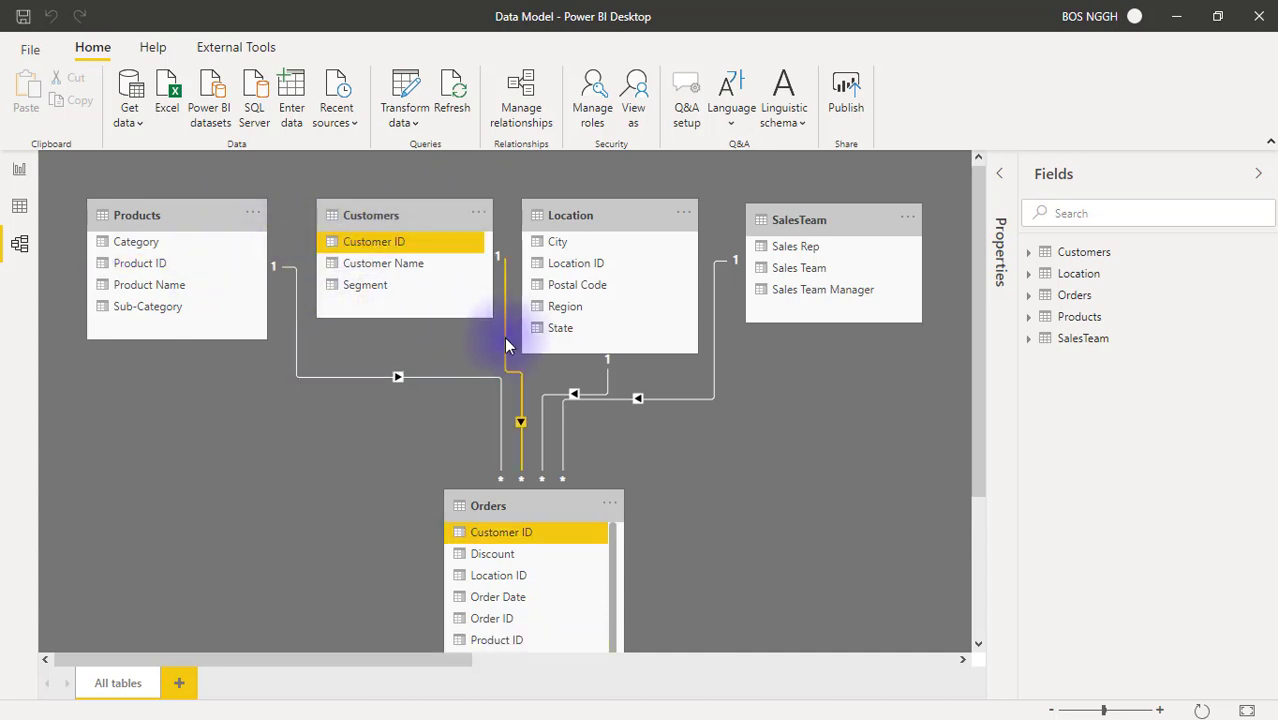
{"action": "double_click", "coordinate": [504, 336]}
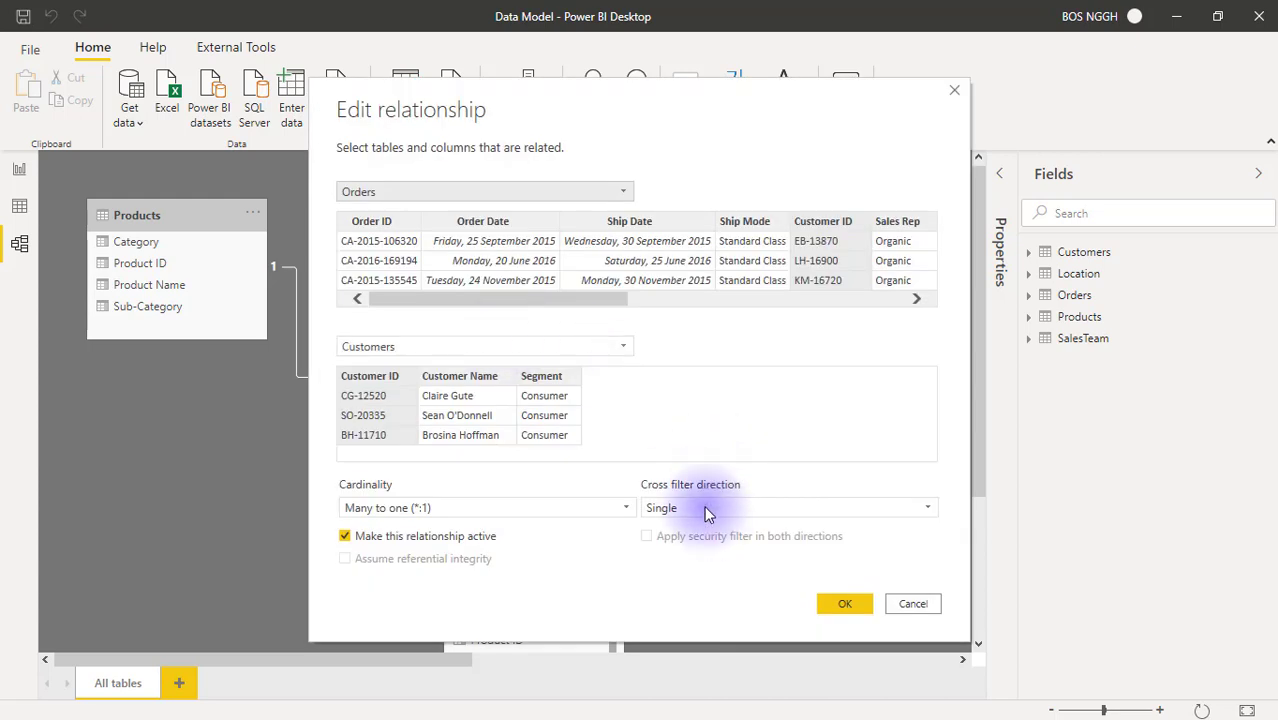
{"action": "left_click", "coordinate": [704, 508]}
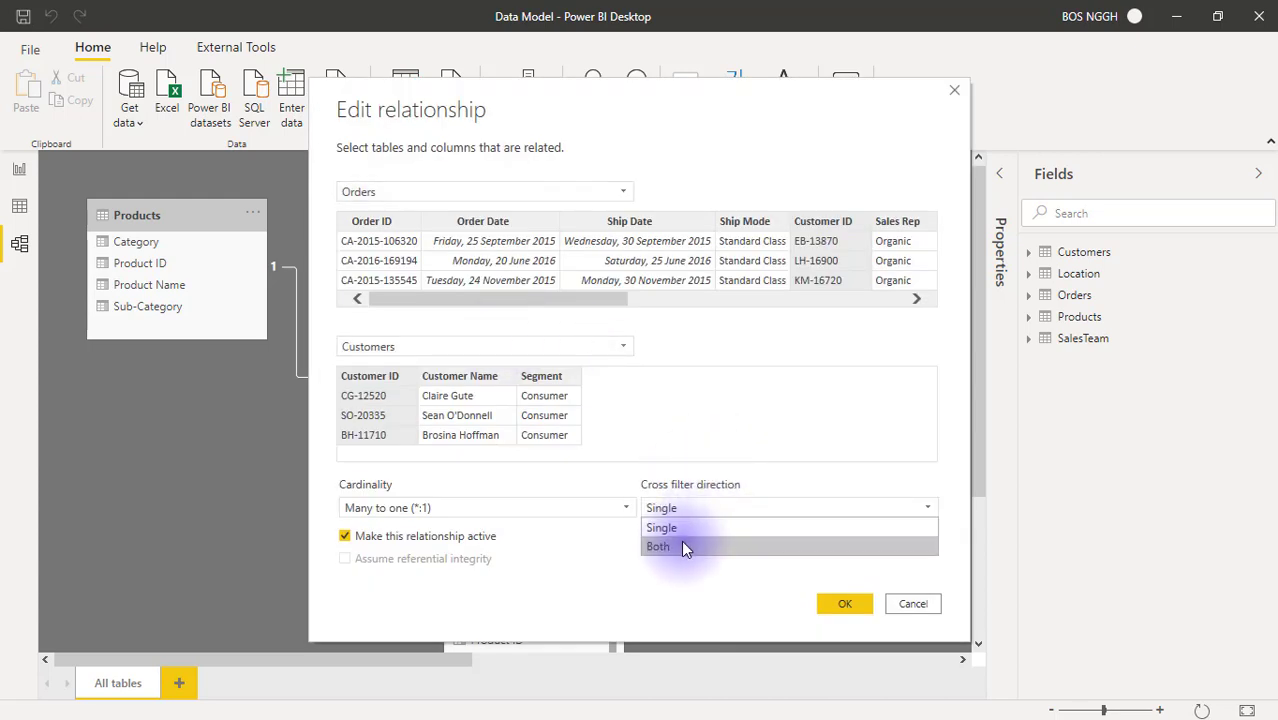
{"action": "left_click", "coordinate": [684, 547]}
{"action": "left_click", "coordinate": [838, 603]}
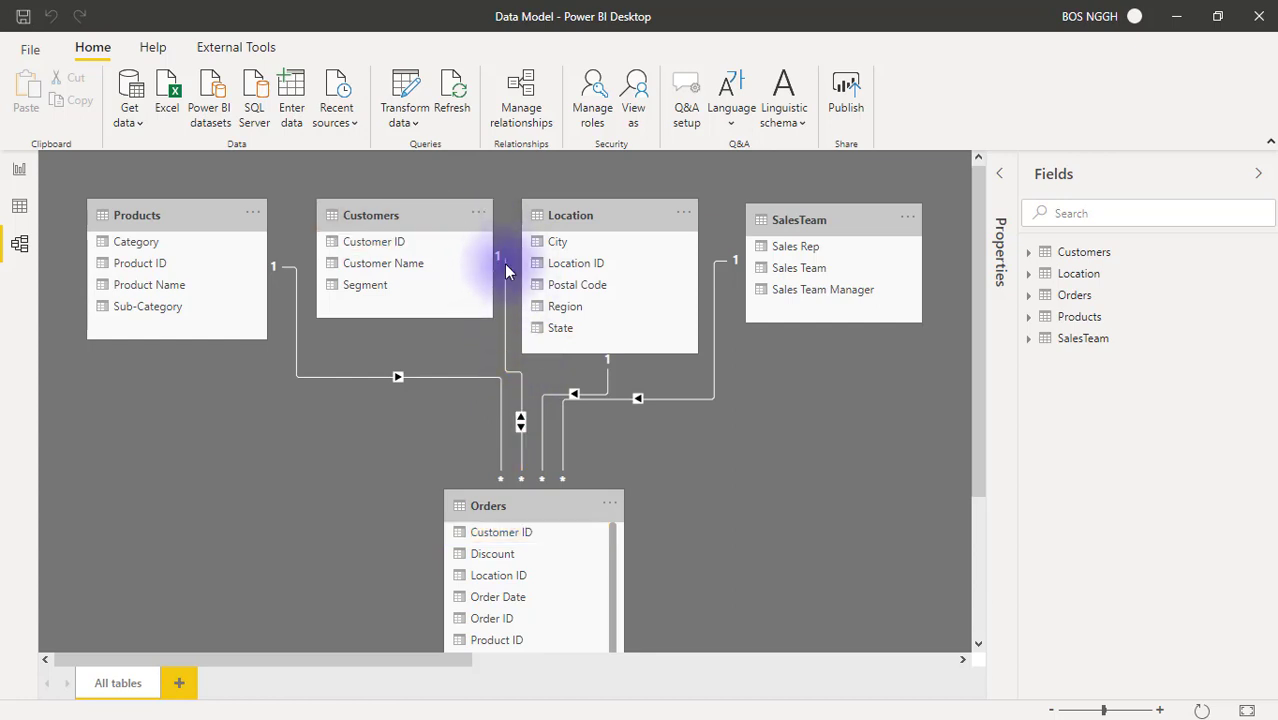
Step: Set the cross filter direction of the Customers–Orders relationship back to Single
{"action": "double_click", "coordinate": [505, 315]}
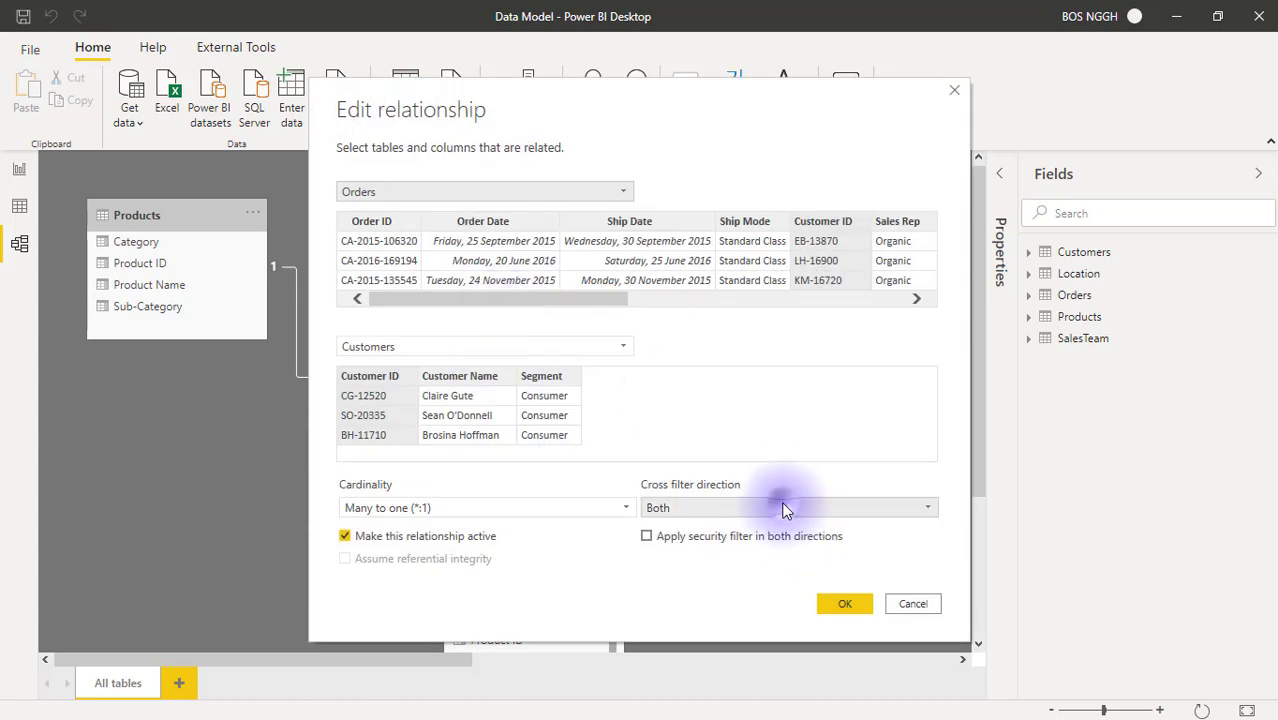
{"action": "left_click", "coordinate": [784, 510]}
{"action": "left_click", "coordinate": [736, 525]}
{"action": "left_click", "coordinate": [840, 601]}
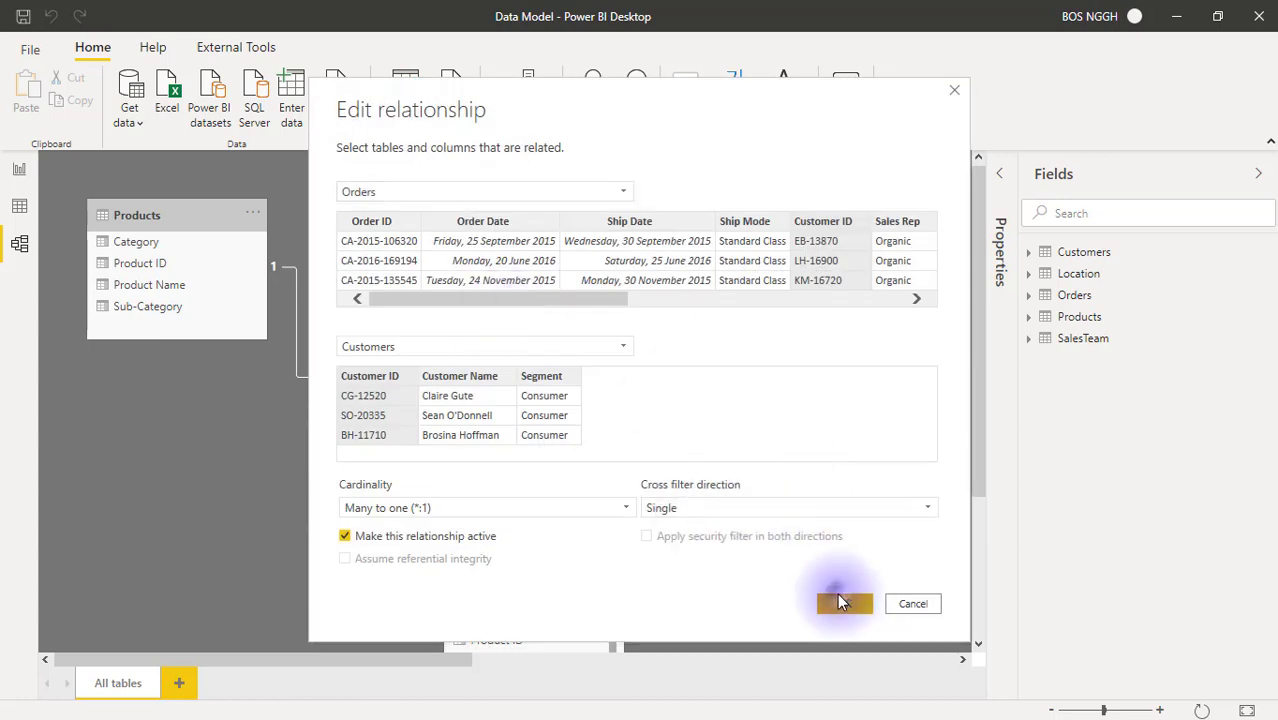
{"action": "left_click", "coordinate": [632, 402]}
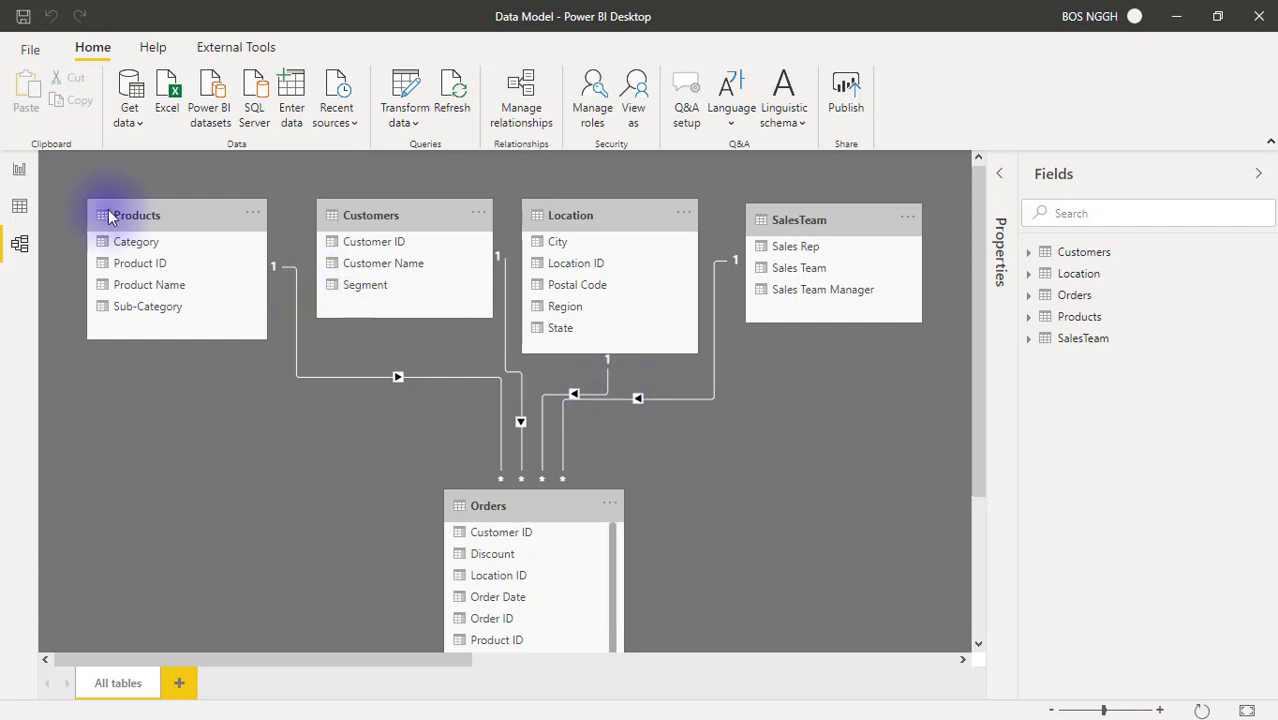
Step: In the report view, add a new measure named "No of Customer Seg" to the Customers table
{"action": "left_click", "coordinate": [17, 172]}
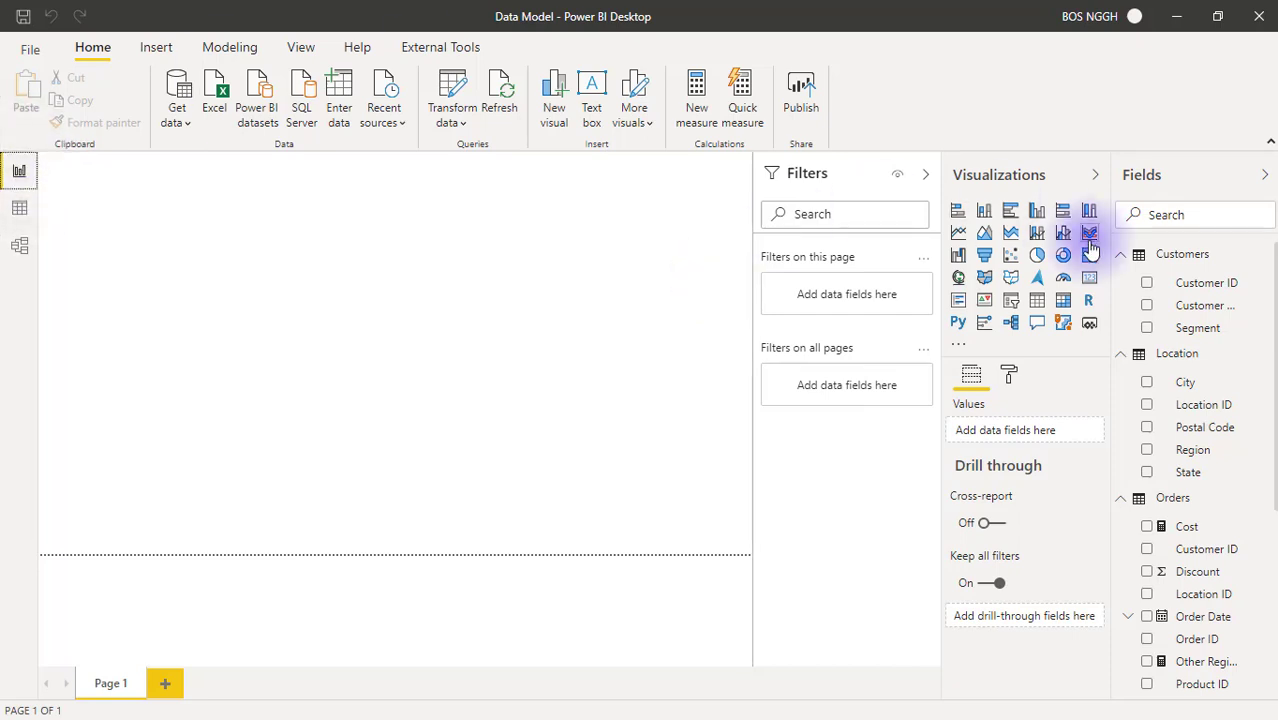
{"action": "right_click", "coordinate": [1188, 258]}
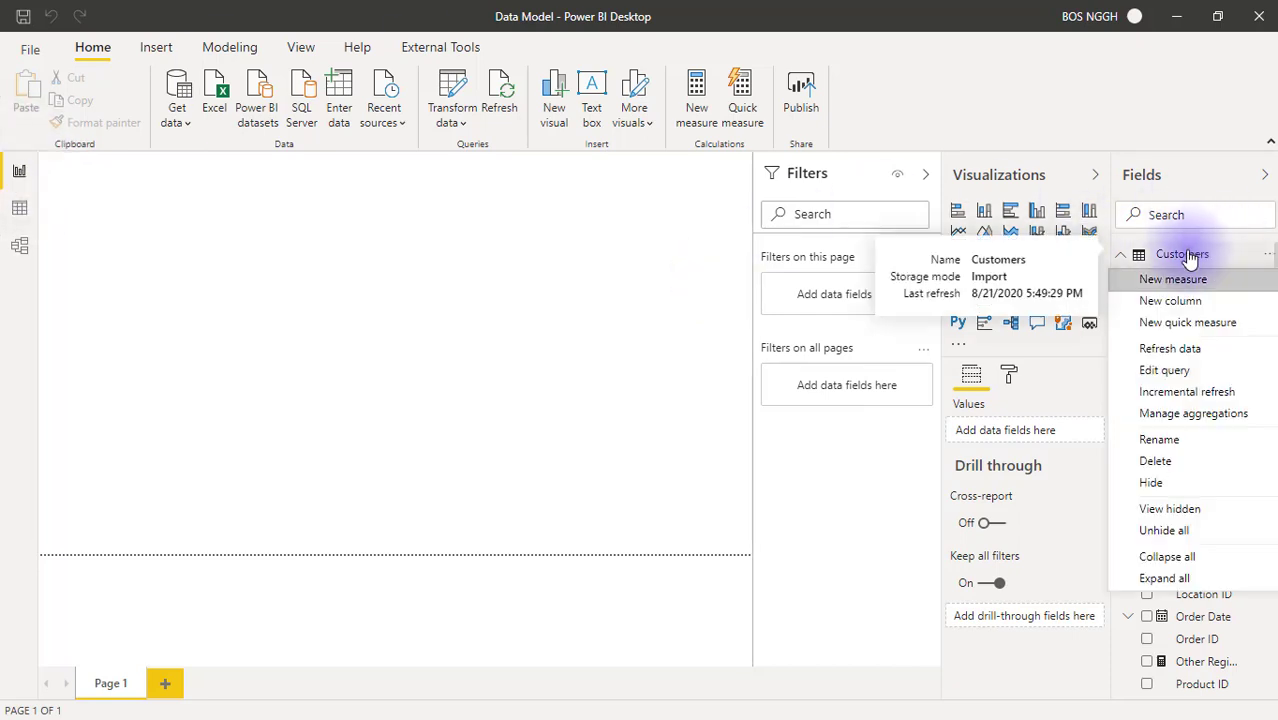
{"action": "left_click", "coordinate": [1178, 279]}
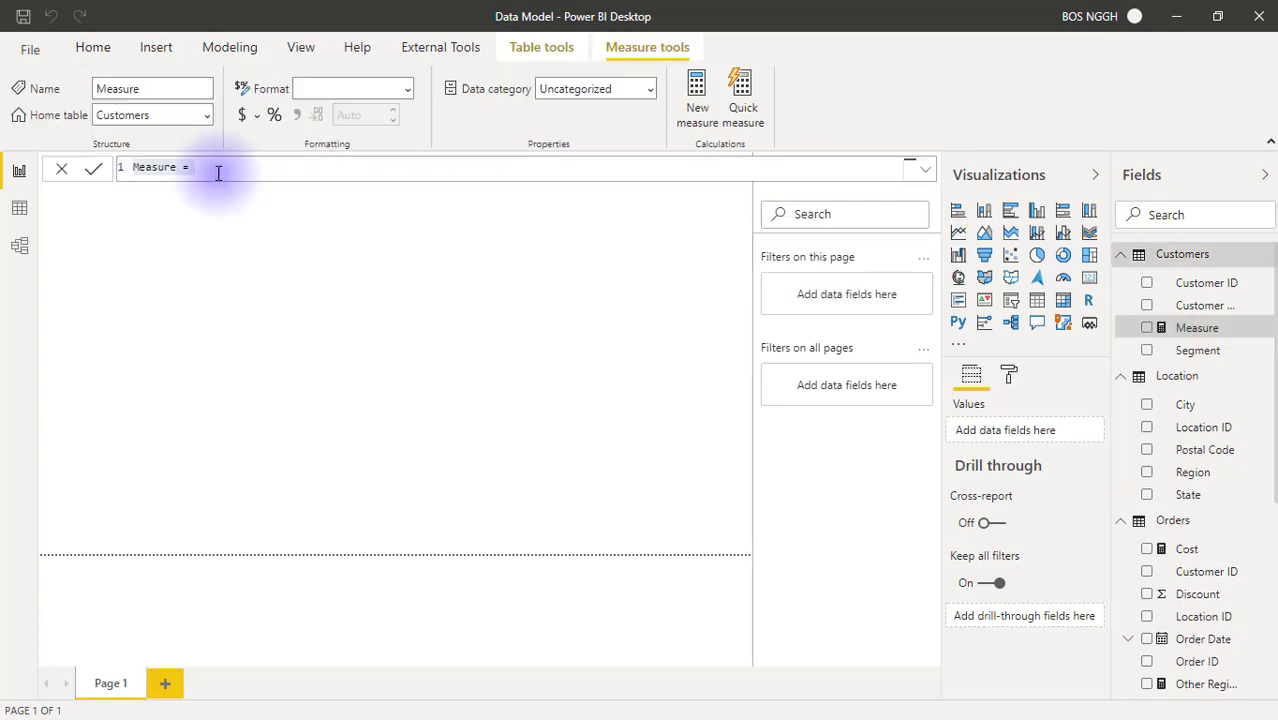
{"action": "double_click", "coordinate": [160, 167]}
{"action": "type", "text": "Me"}
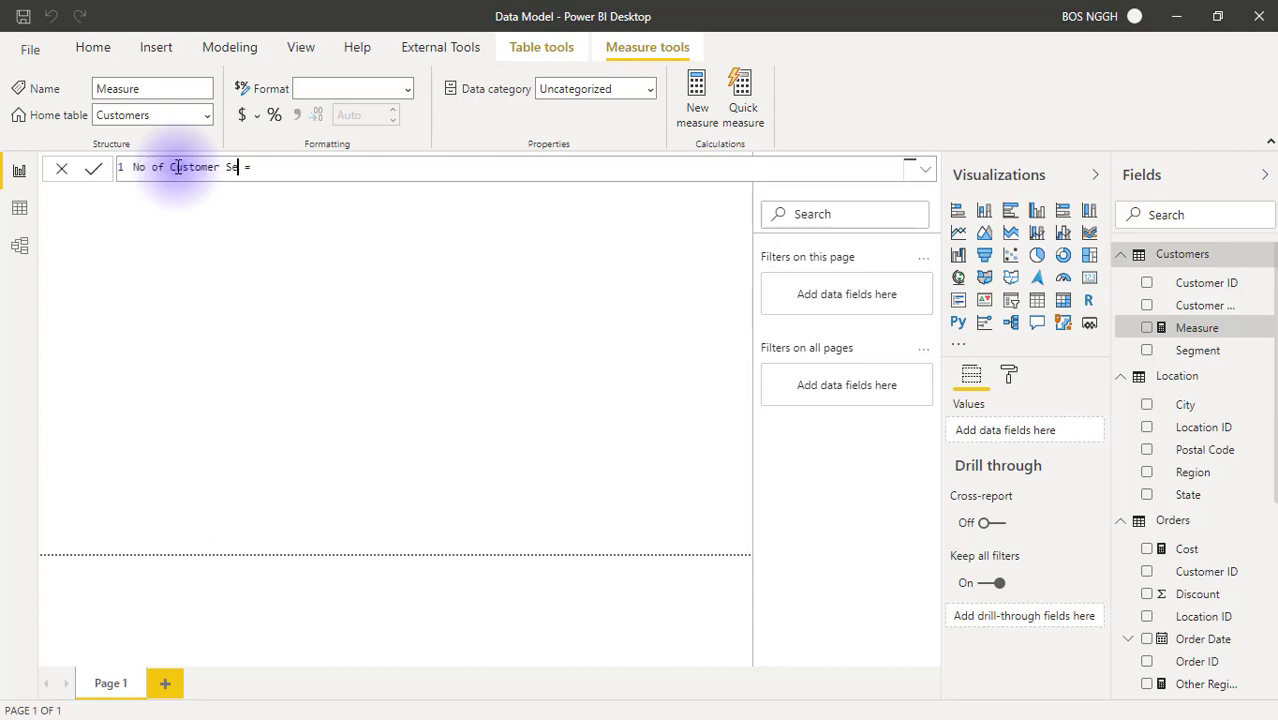
{"action": "type", "text": "g = "}
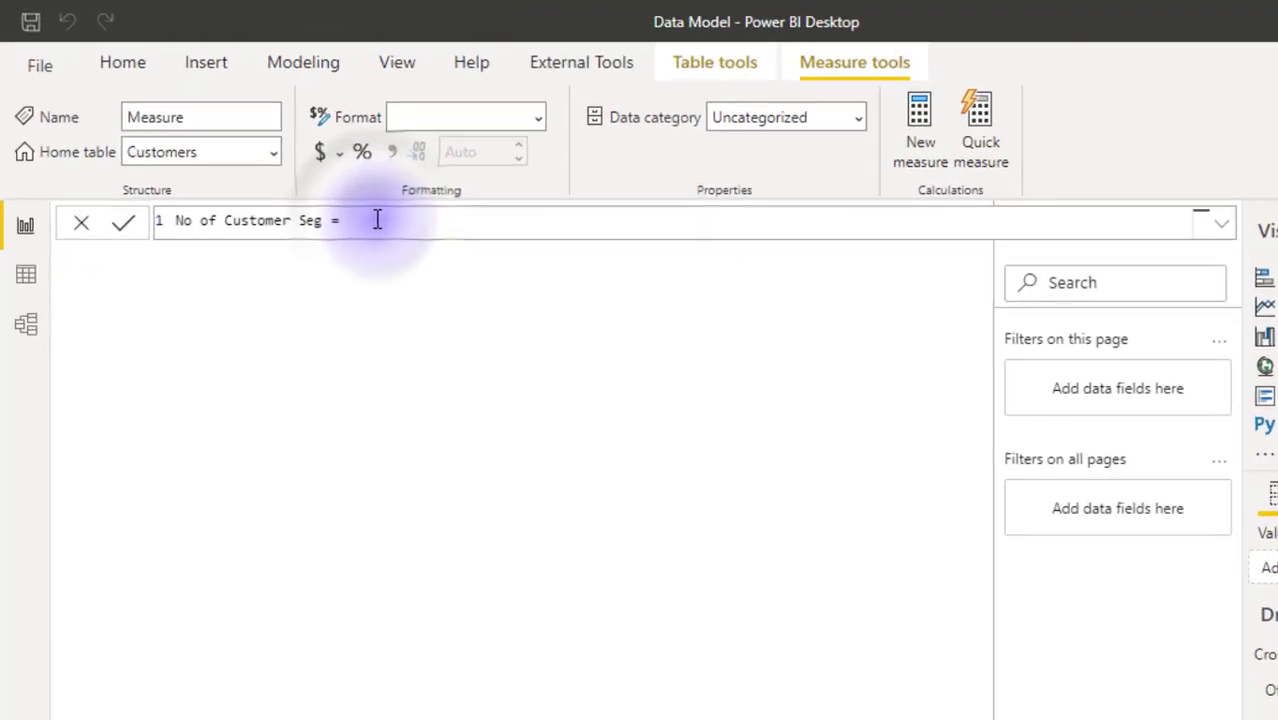
Step: Define the measure as COUNTA(Customers[Segment]) and format it with a thousands separator
{"action": "type", "text": "count"}
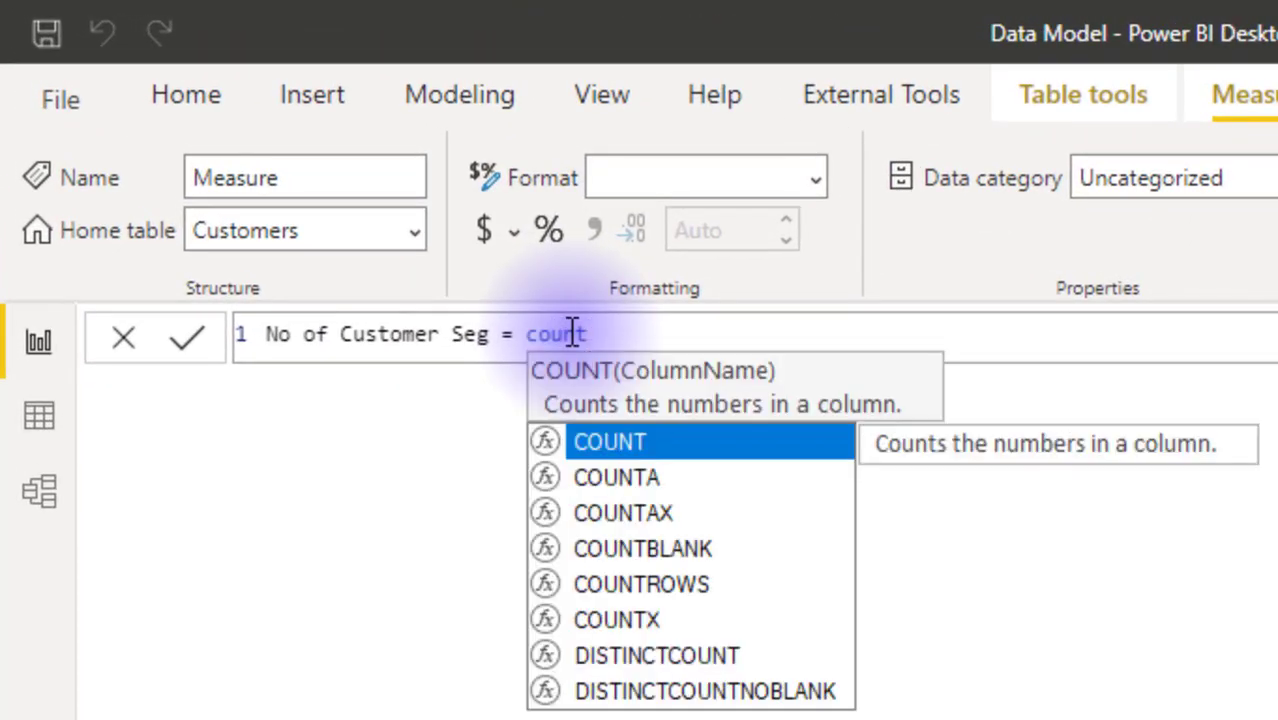
{"action": "key", "text": "Down"}
{"action": "key", "text": "Tab"}
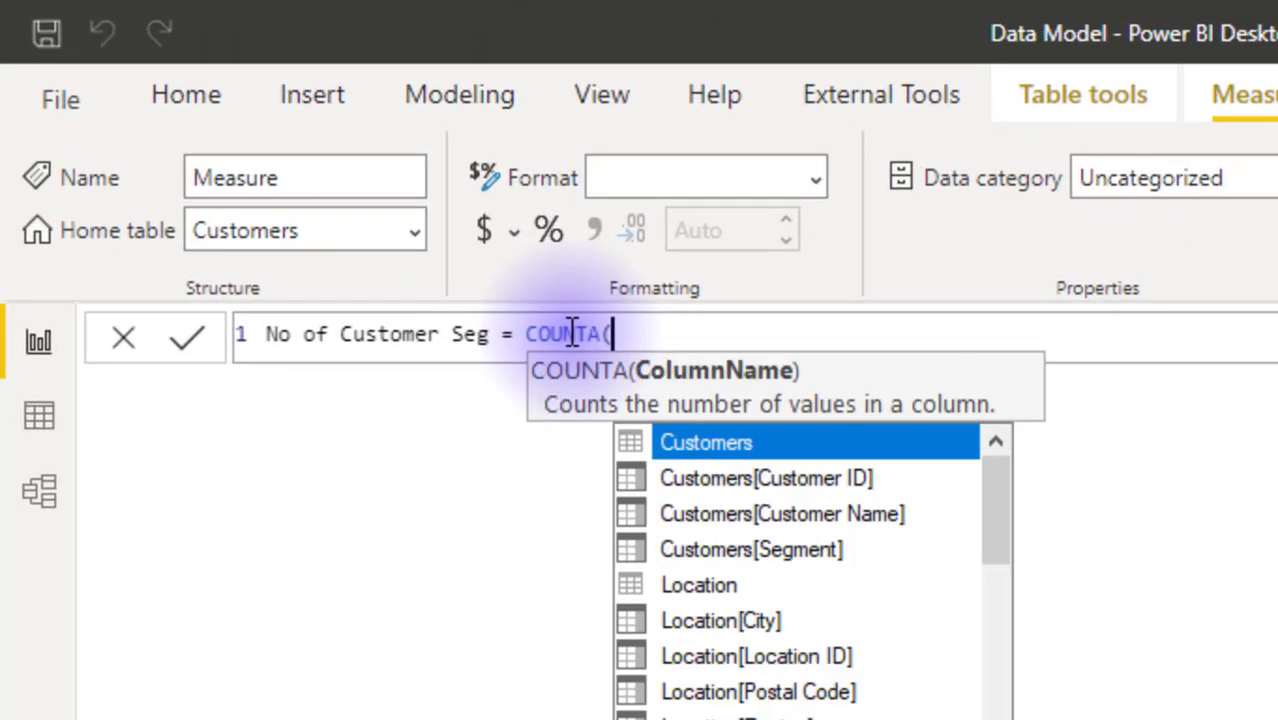
{"action": "type", "text": "cus"}
{"action": "key", "text": "Down"}
{"action": "key", "text": "Down"}
{"action": "key", "text": "Down"}
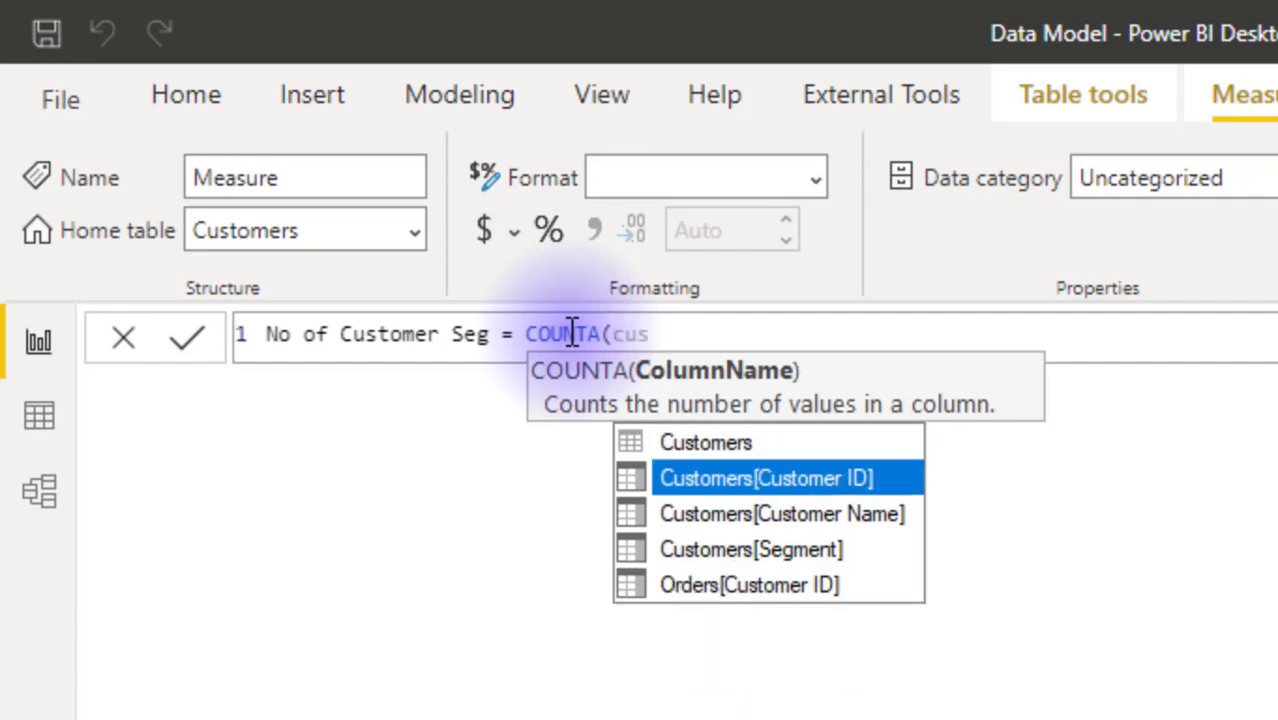
{"action": "key", "text": "Tab"}
{"action": "type", "text": ")"}
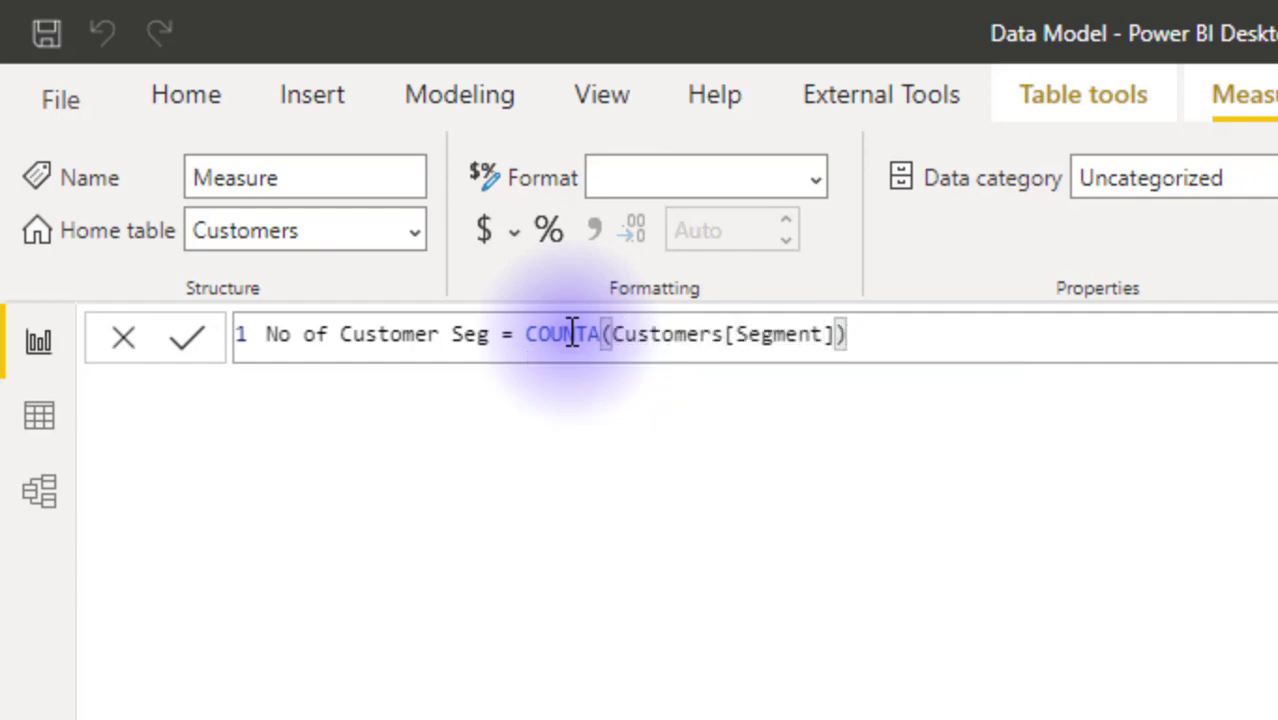
{"action": "key", "text": "Return"}
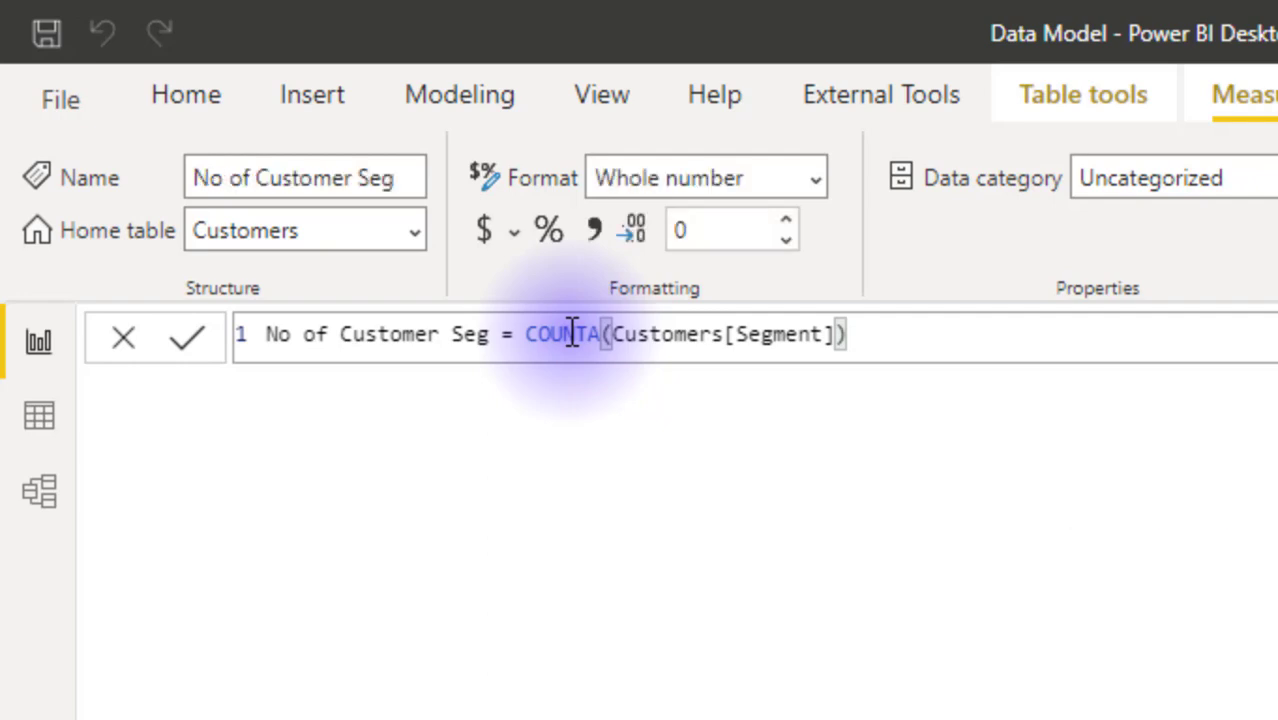
{"action": "left_click", "coordinate": [595, 229]}
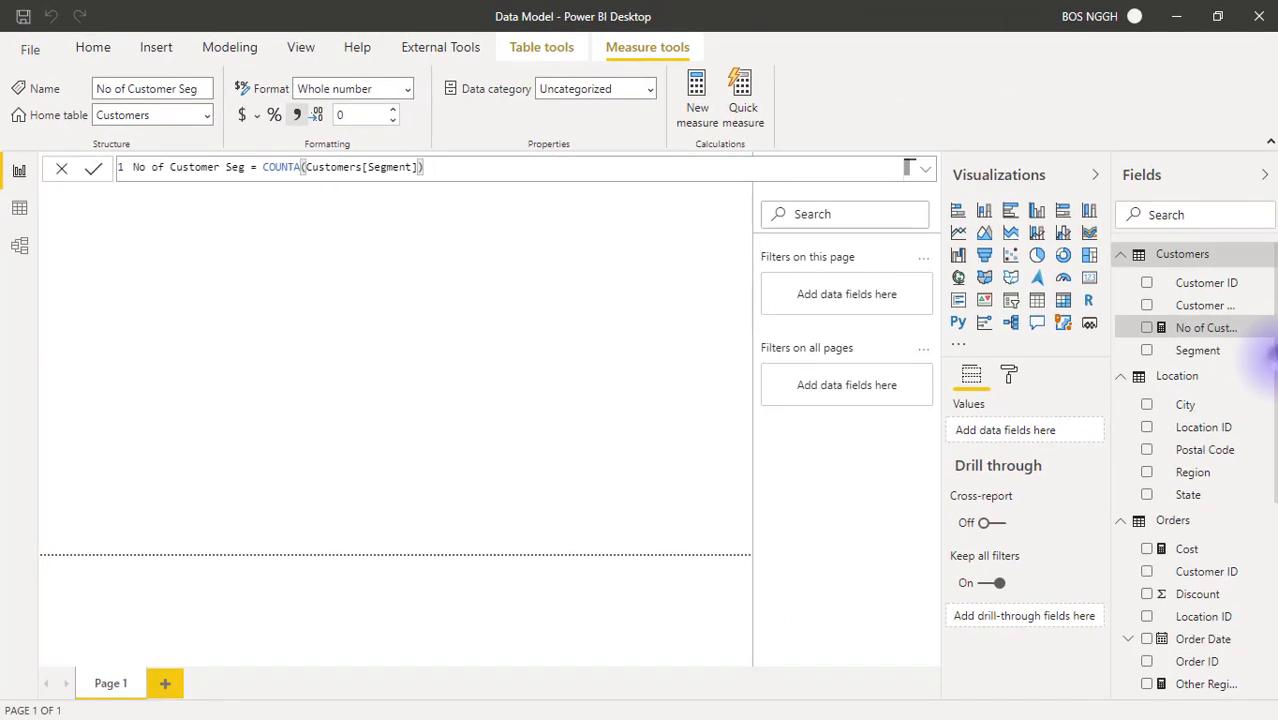
Step: Create a table visual with Category from Products and the No of Customer Seg measure
{"action": "scroll", "coordinate": [1260, 400], "scroll_direction": "down", "scroll_amount": 3}
{"action": "scroll", "coordinate": [1262, 450], "scroll_direction": "down", "scroll_amount": 5}
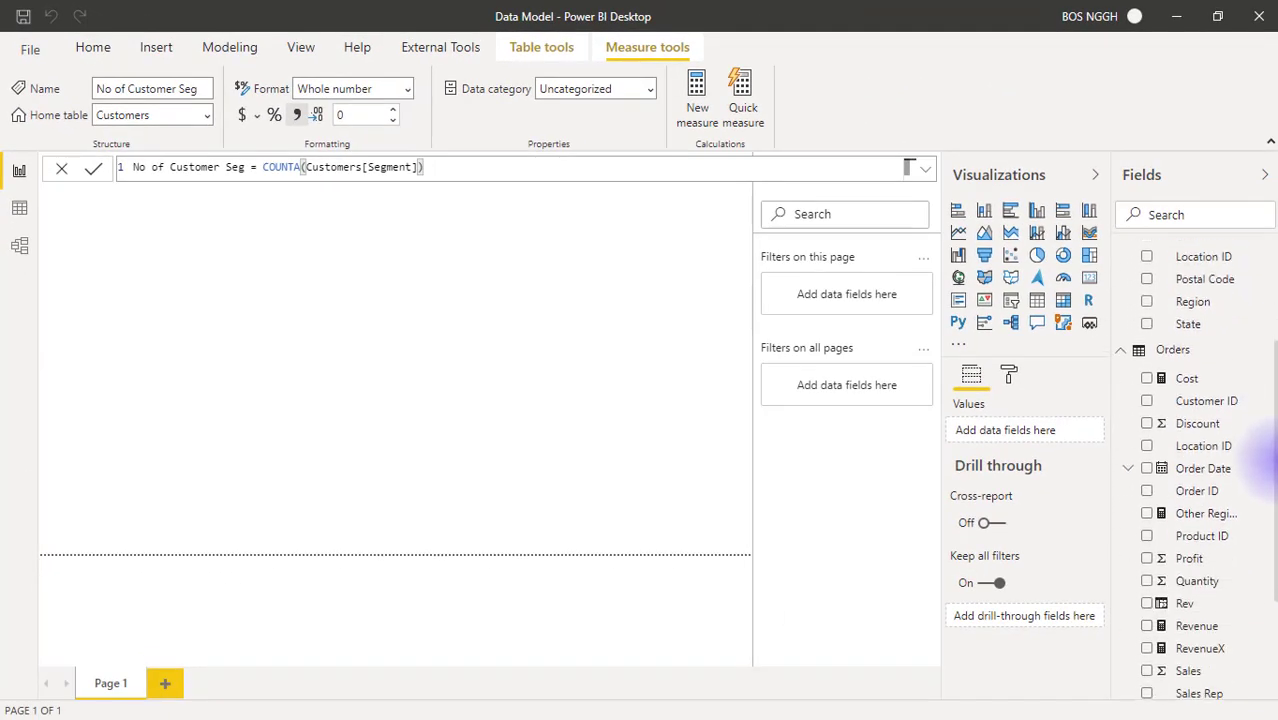
{"action": "left_click", "coordinate": [1130, 661]}
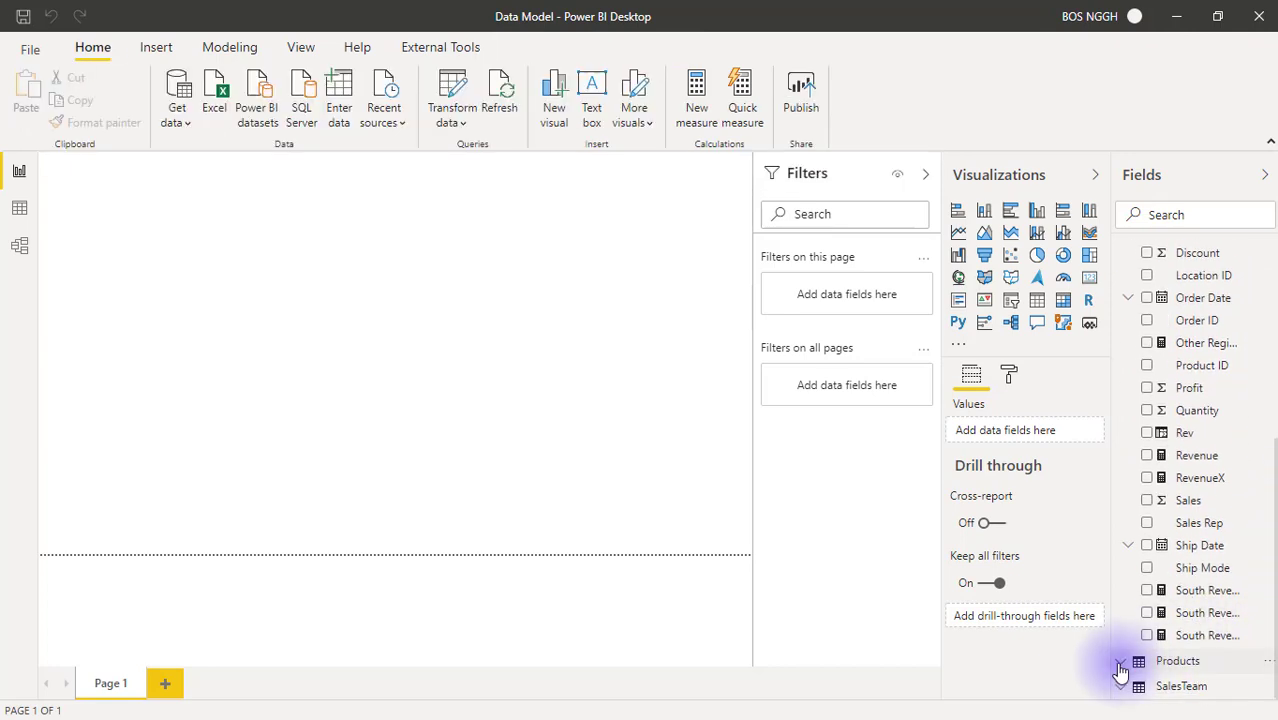
{"action": "scroll", "coordinate": [1268, 545], "scroll_direction": "down", "scroll_amount": 2}
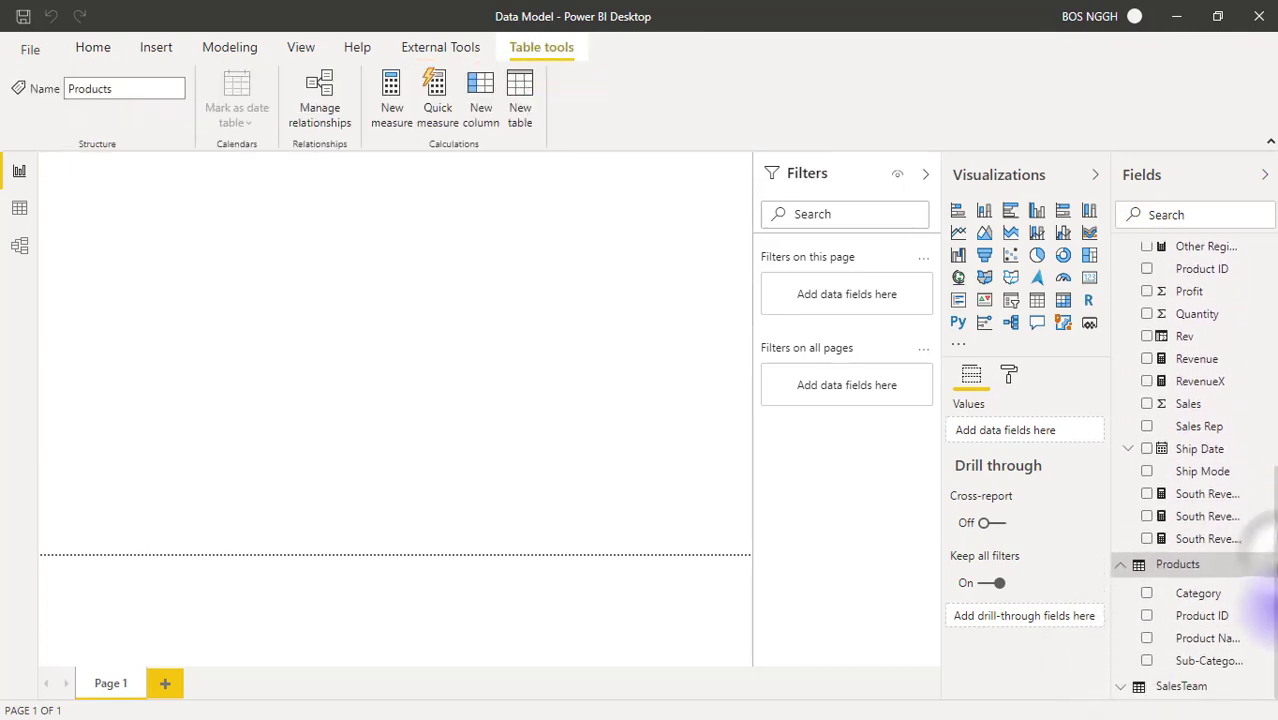
{"action": "left_click", "coordinate": [1147, 593]}
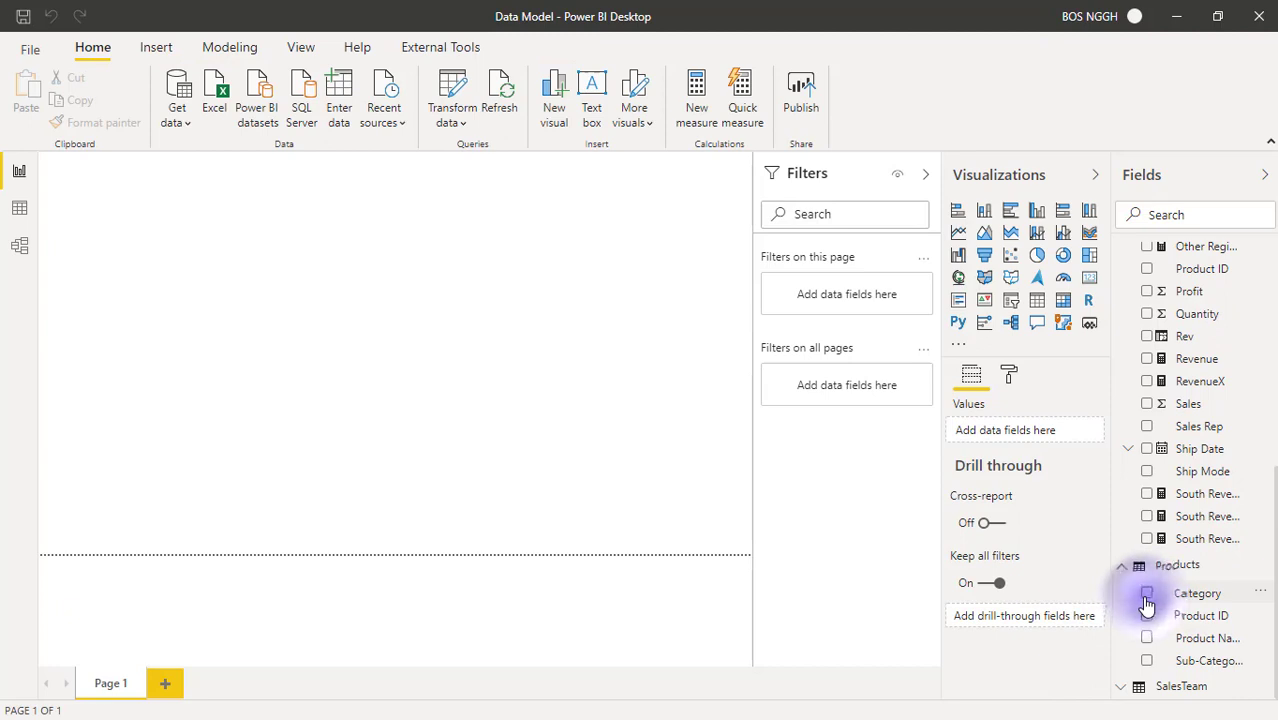
{"action": "scroll", "coordinate": [1262, 585], "scroll_direction": "up", "scroll_amount": 5}
{"action": "scroll", "coordinate": [1263, 580], "scroll_direction": "up", "scroll_amount": 4}
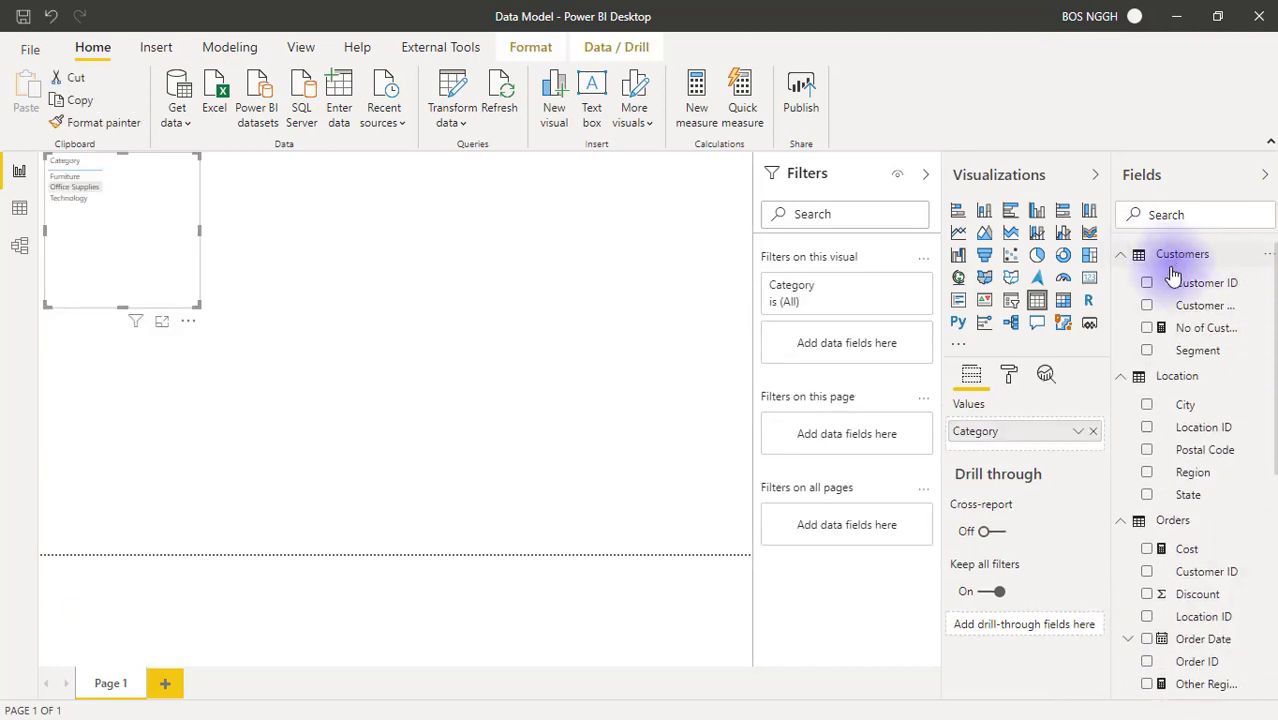
{"action": "left_click", "coordinate": [1146, 329]}
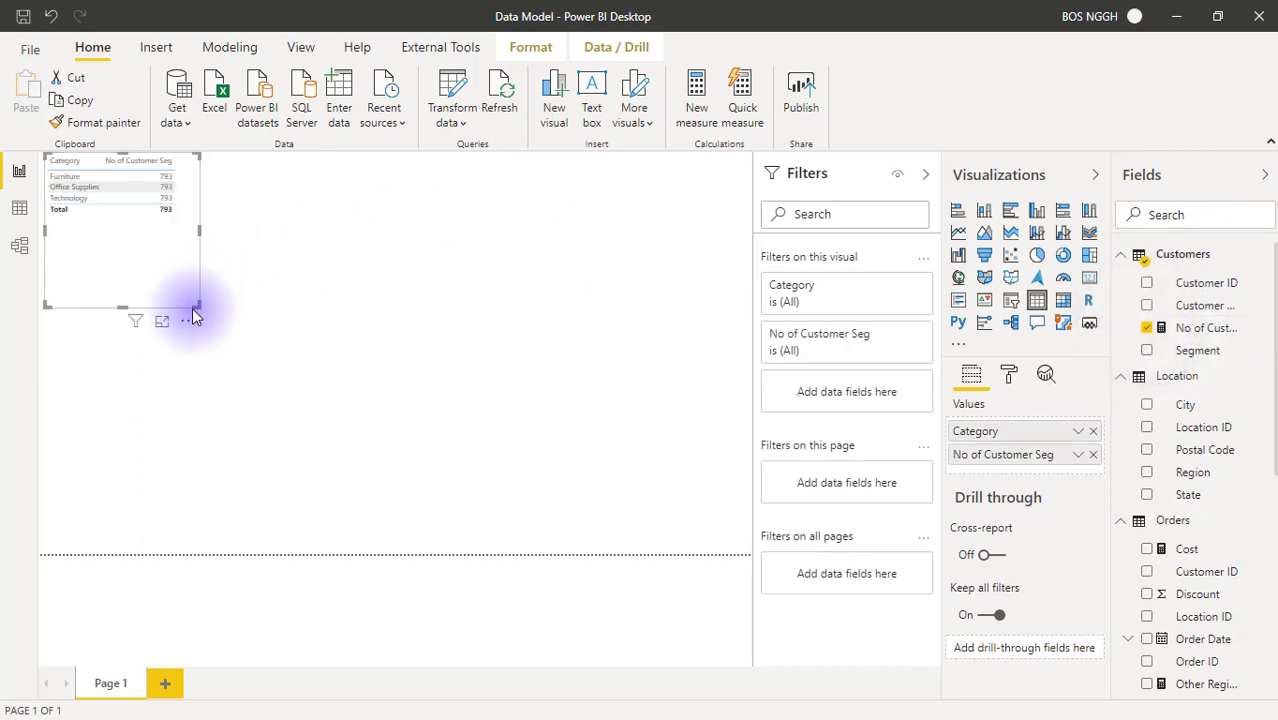
Step: Set the table visual's text size to 25 pt and enlarge the visual so both columns fit
{"action": "left_click_drag", "start_coordinate": [194, 308], "coordinate": [324, 412]}
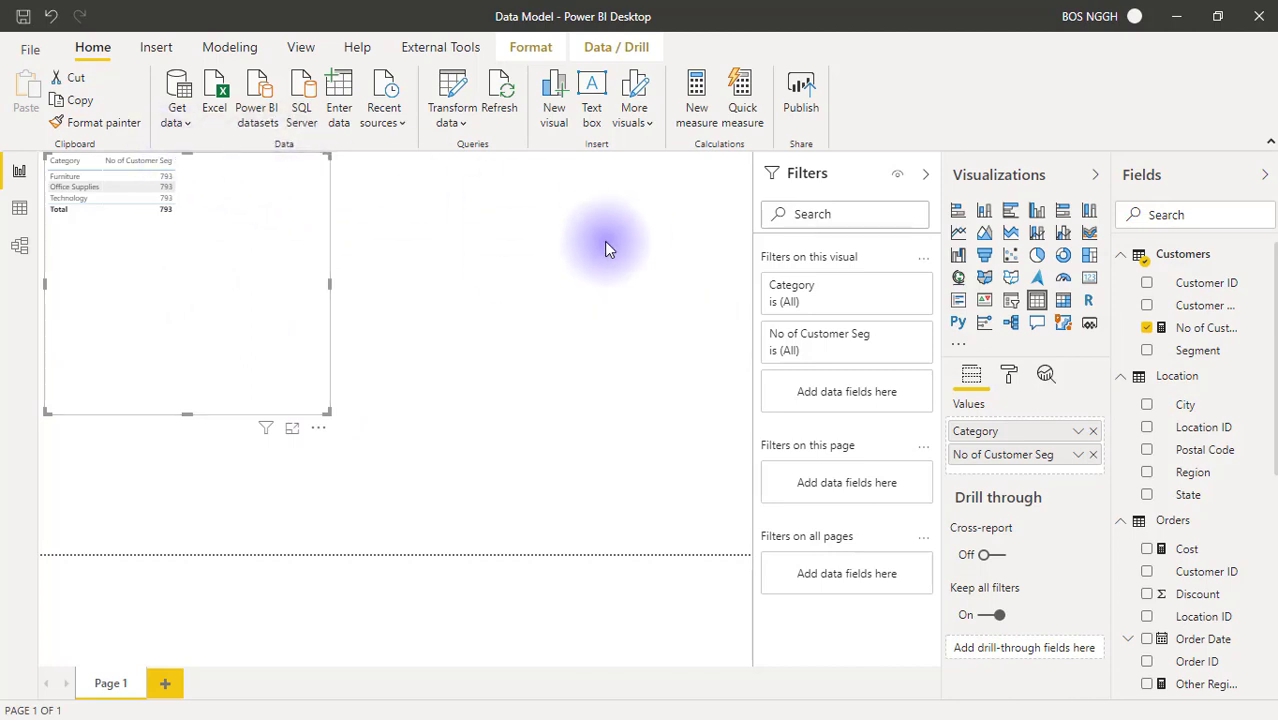
{"action": "left_click", "coordinate": [1009, 373]}
{"action": "left_click", "coordinate": [1004, 410]}
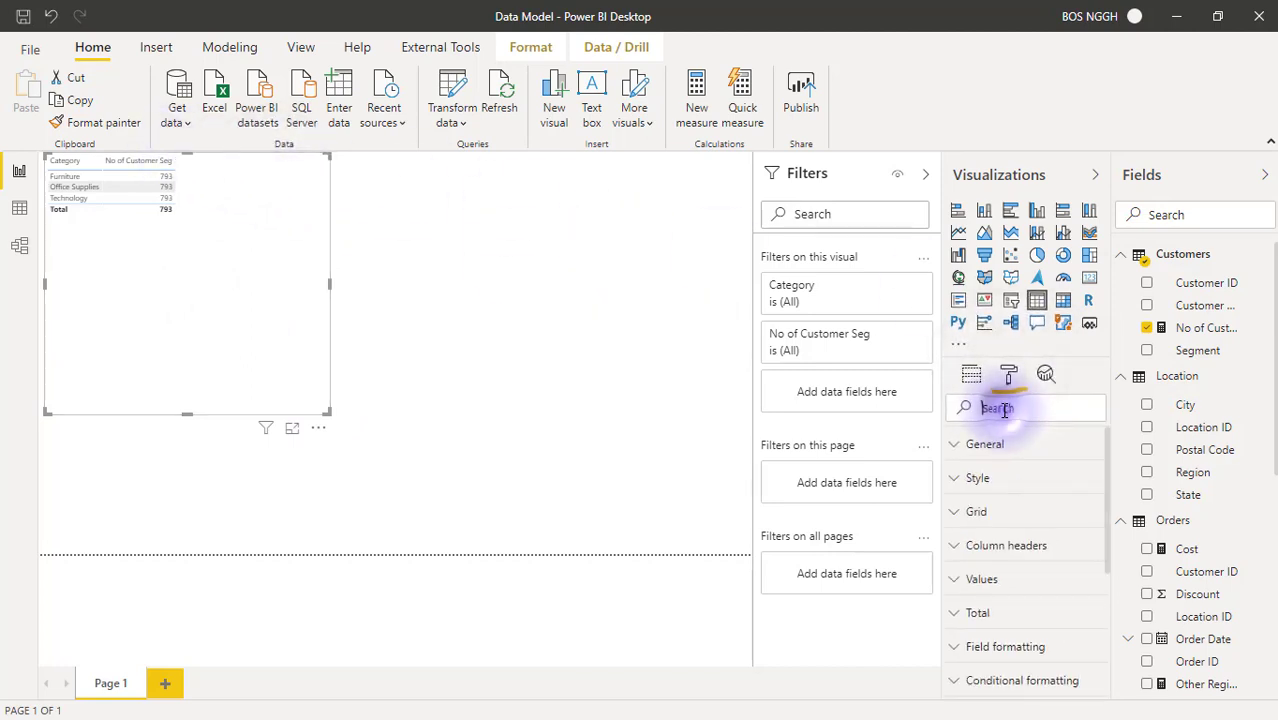
{"action": "type", "text": "size"}
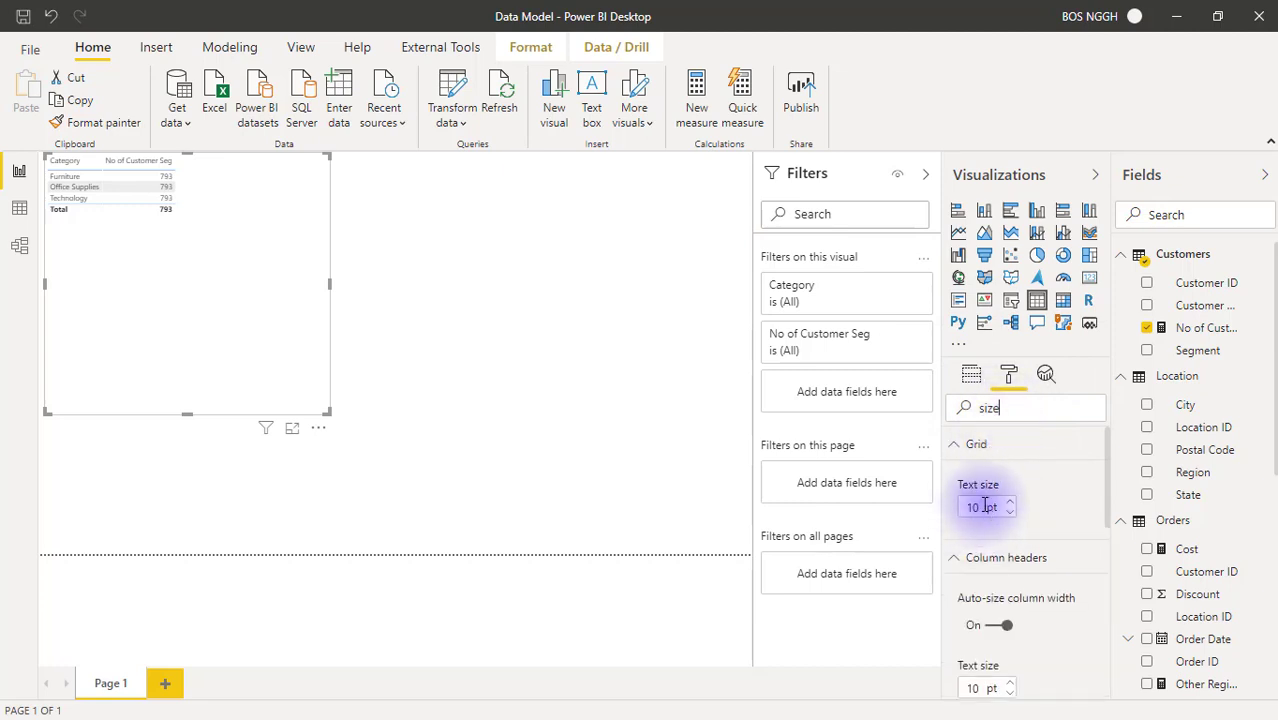
{"action": "double_click", "coordinate": [985, 506]}
{"action": "type", "text": "2"}
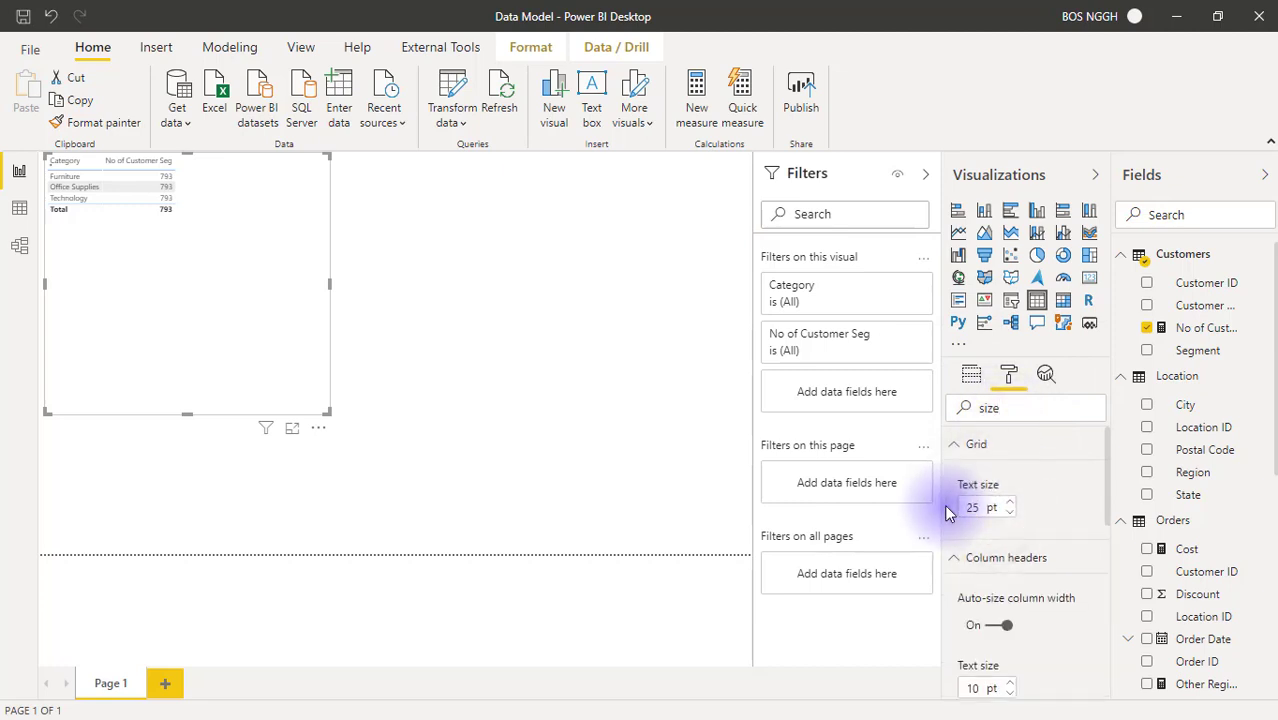
{"action": "type", "text": "5"}
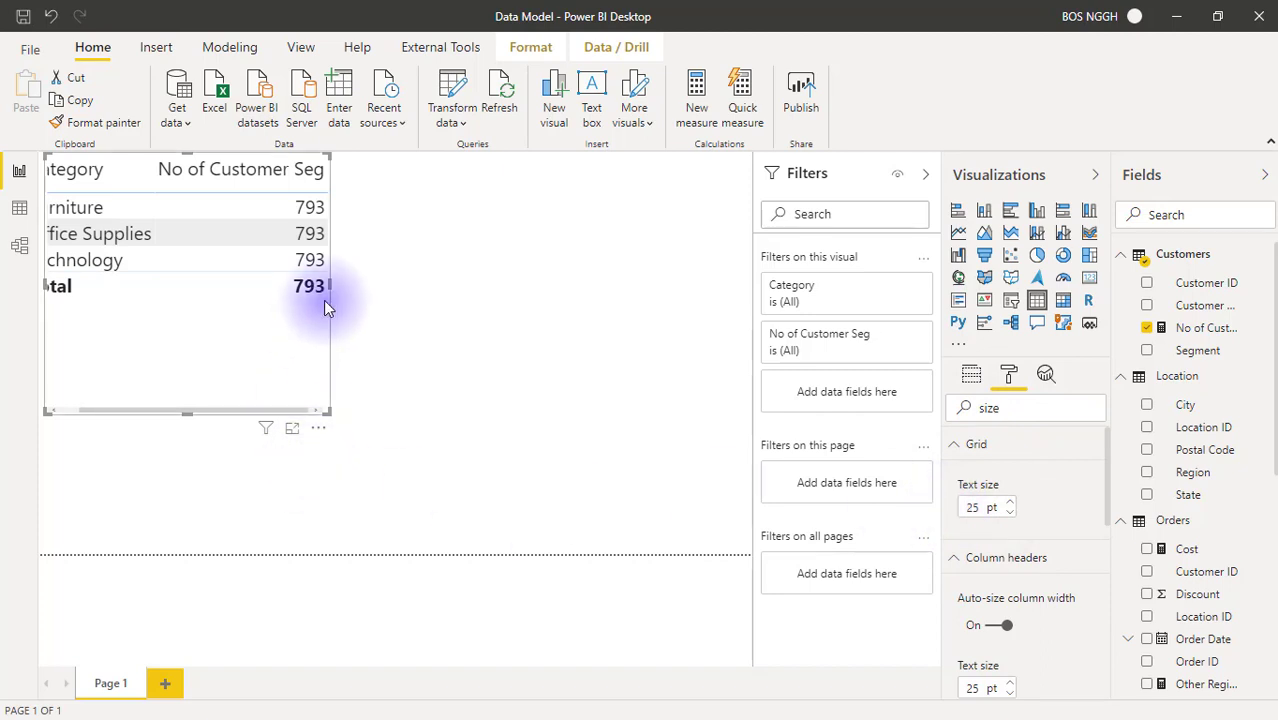
{"action": "left_click_drag", "start_coordinate": [334, 286], "coordinate": [432, 300]}
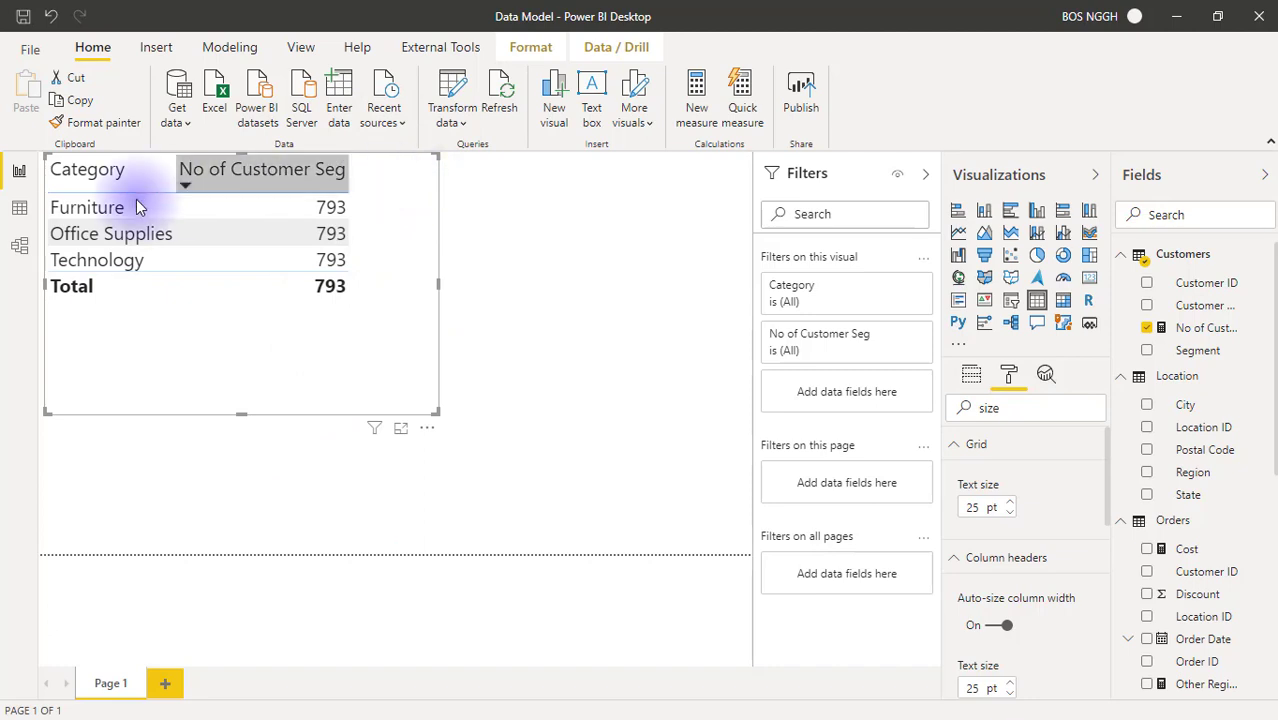
Step: Convert the table to a matrix with Segment as columns and enlarge it to fit all segments
{"action": "left_click", "coordinate": [972, 377]}
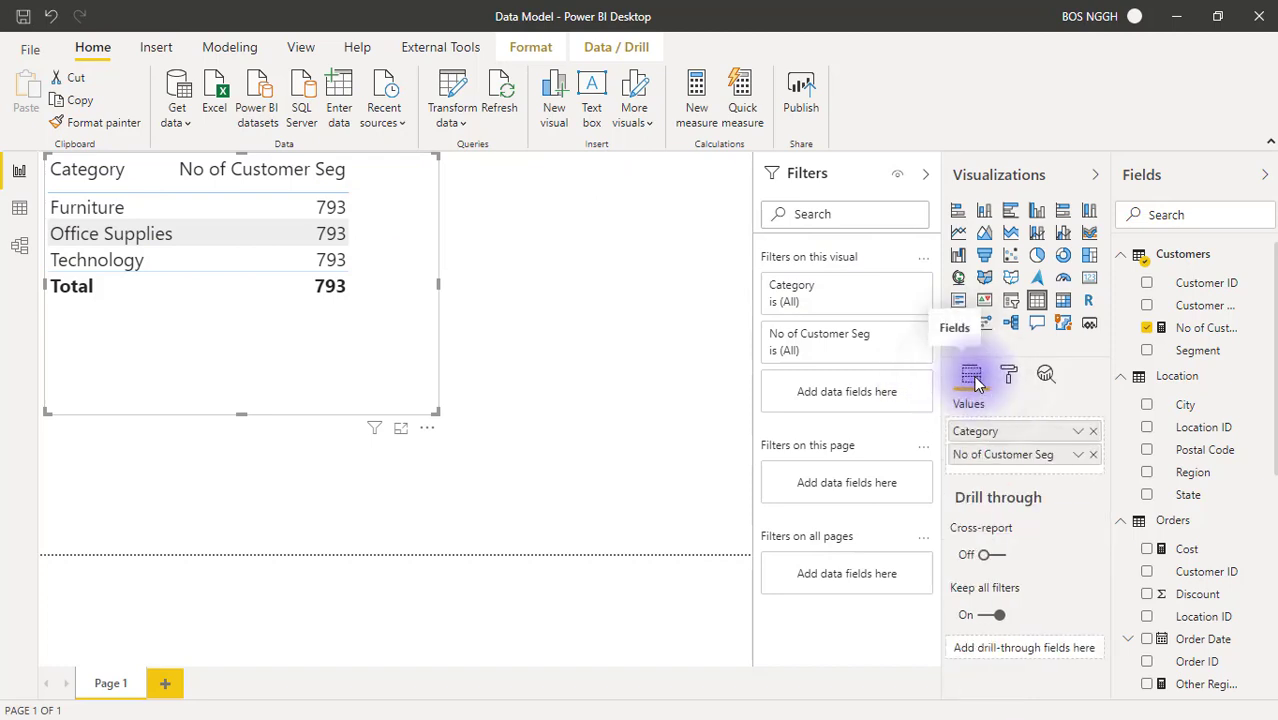
{"action": "left_click", "coordinate": [1064, 305]}
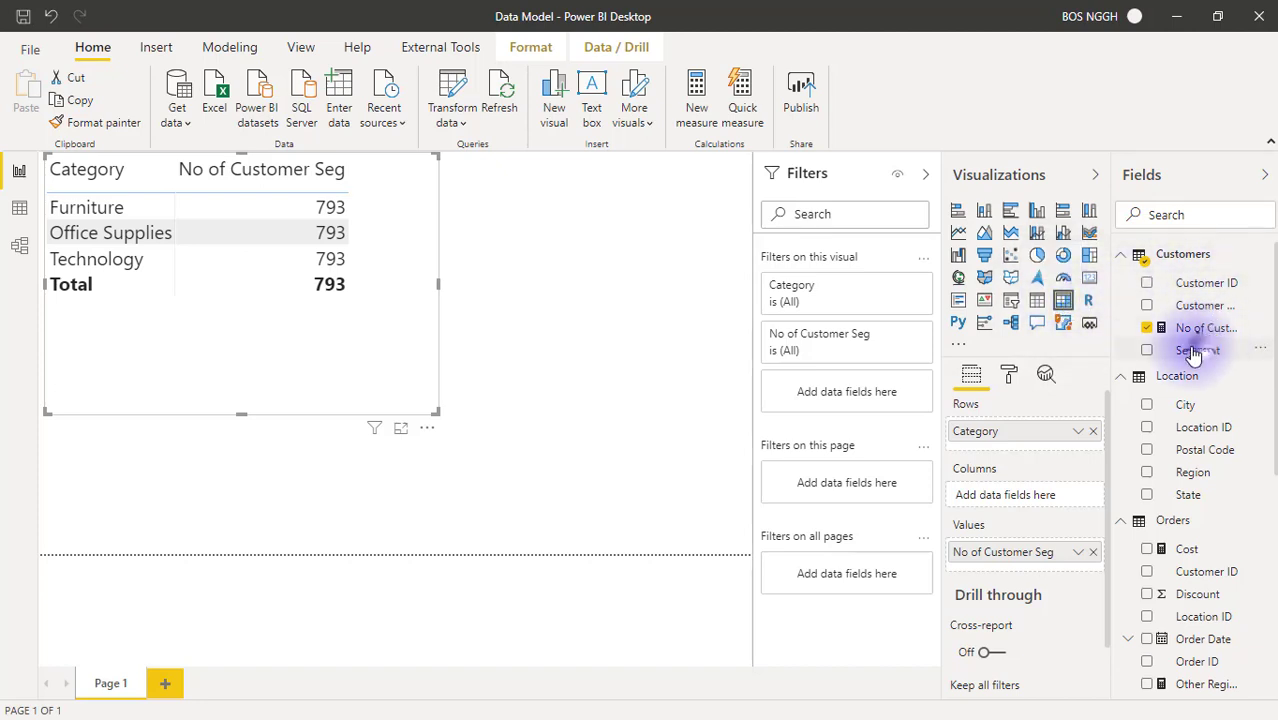
{"action": "left_click_drag", "start_coordinate": [1193, 355], "coordinate": [1016, 497]}
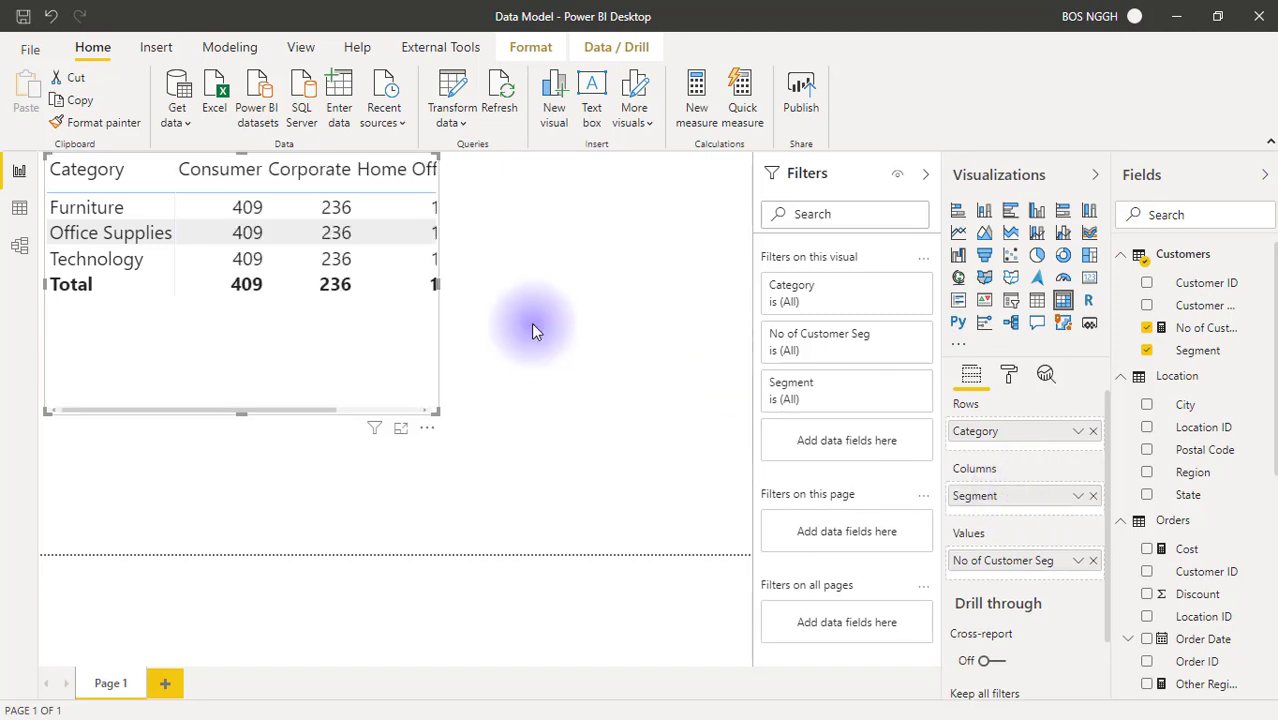
{"action": "left_click_drag", "start_coordinate": [433, 410], "coordinate": [569, 480]}
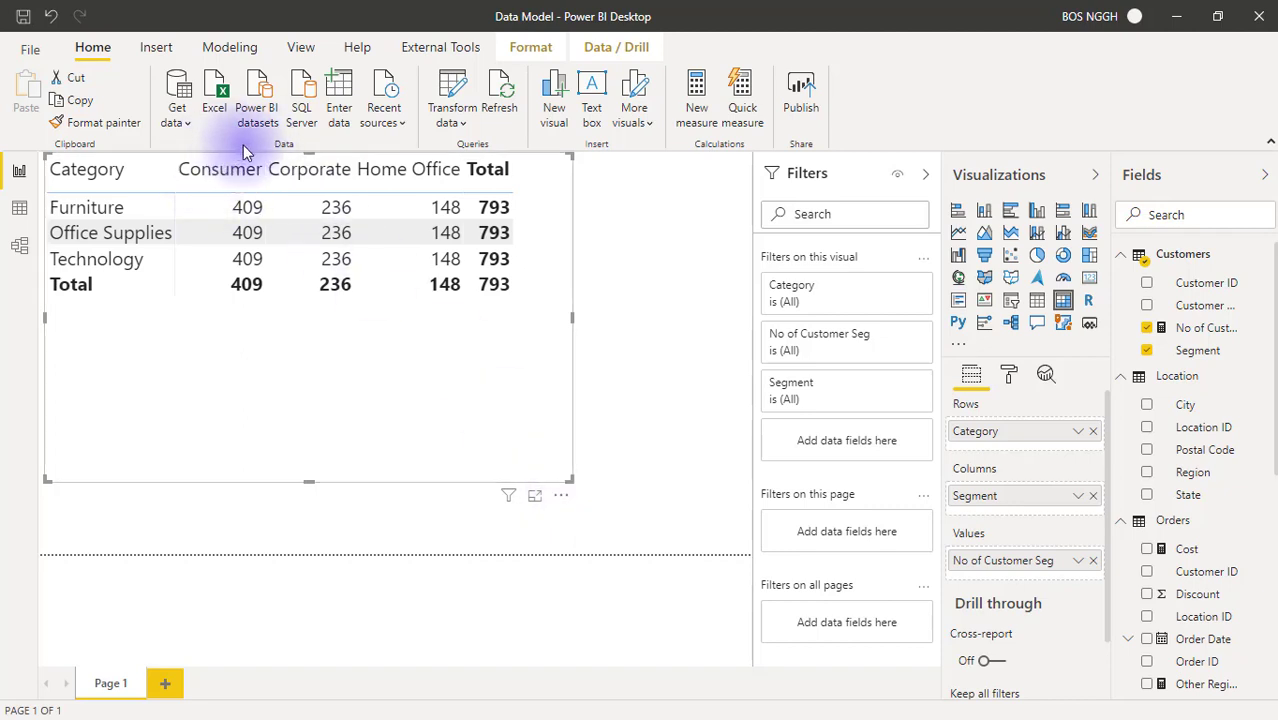
{"action": "left_click_drag", "start_coordinate": [234, 206], "coordinate": [233, 208]}
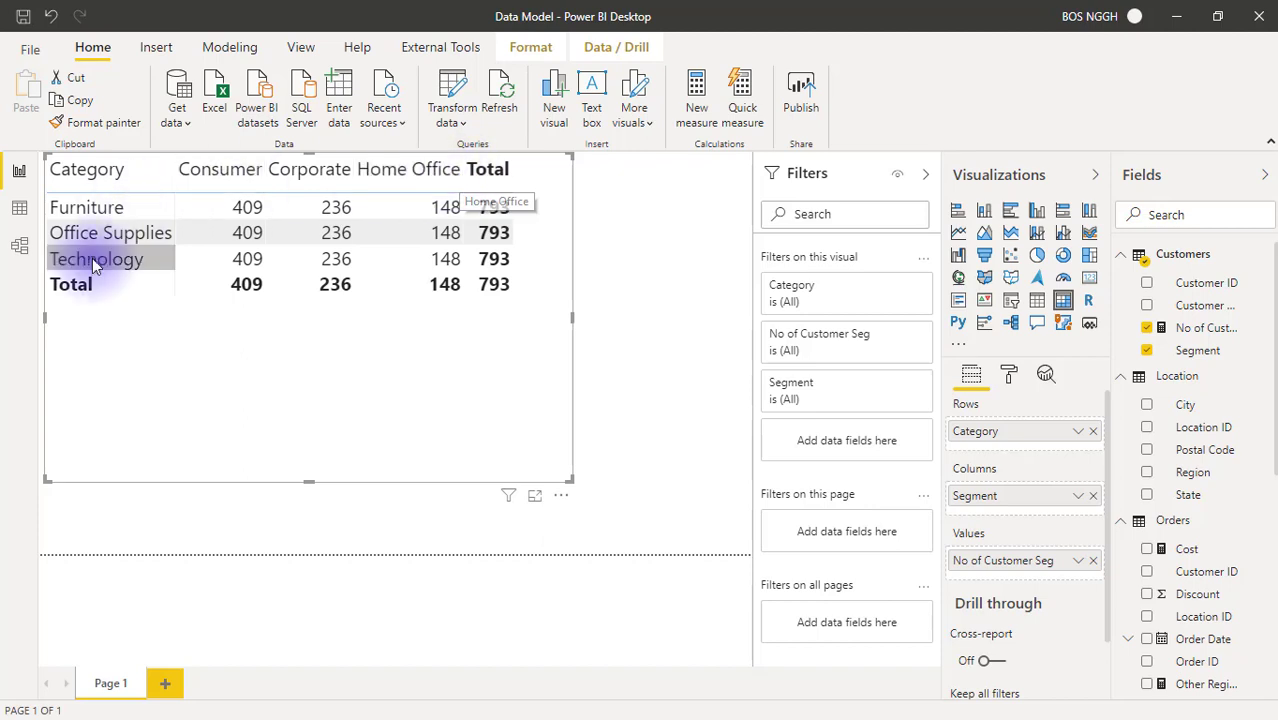
Step: Set the cross filter direction of the Customers–Orders relationship to Both in the data model and return to the report
{"action": "left_click", "coordinate": [20, 247]}
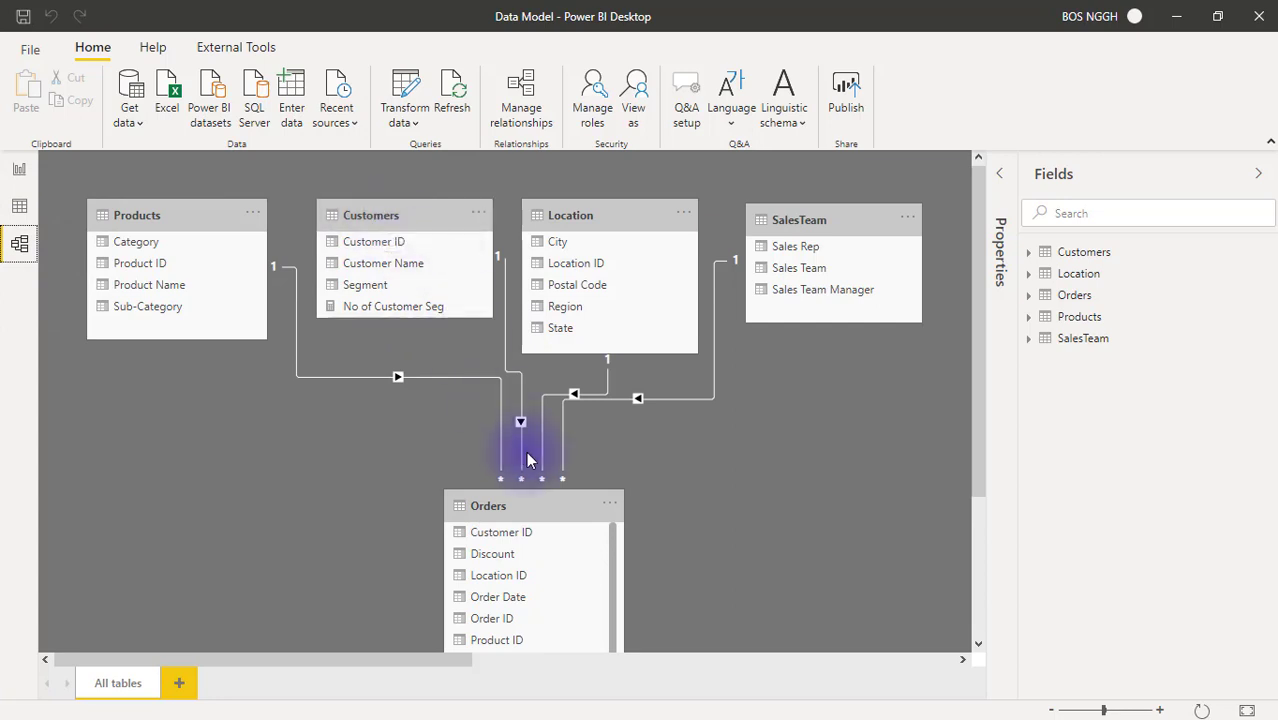
{"action": "double_click", "coordinate": [518, 376]}
{"action": "left_click", "coordinate": [729, 506]}
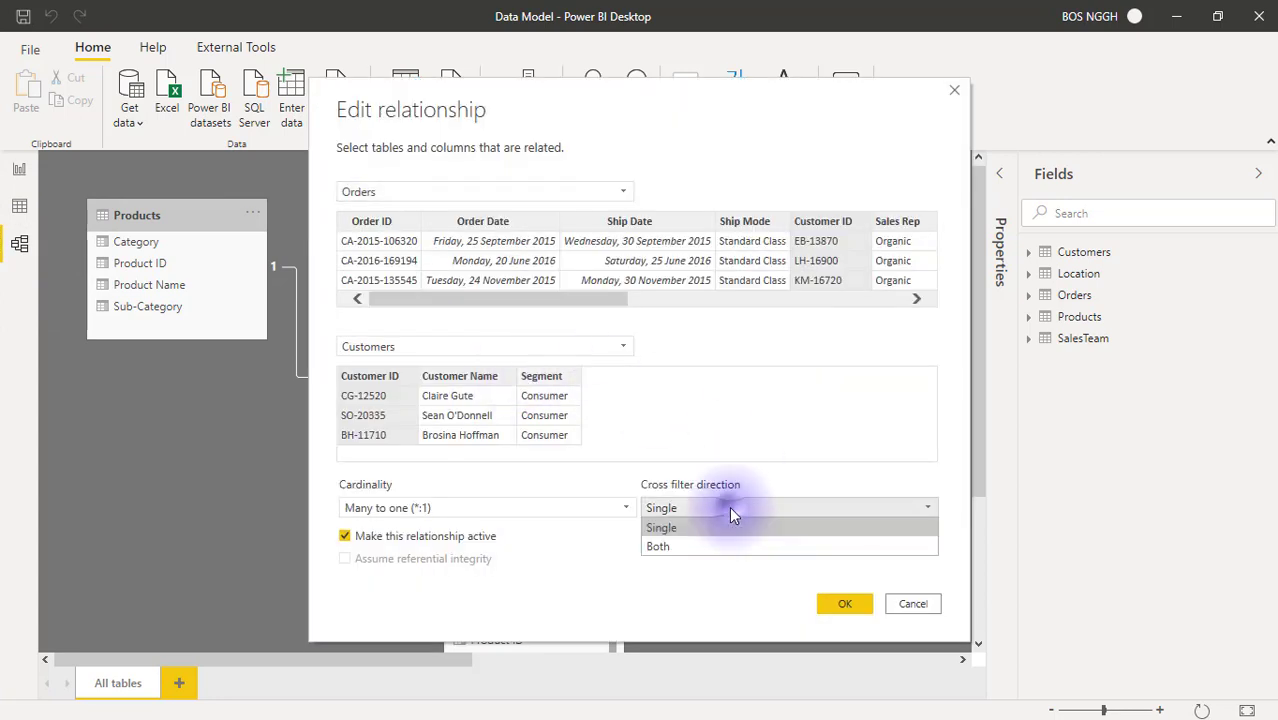
{"action": "left_click", "coordinate": [718, 541]}
{"action": "left_click", "coordinate": [843, 604]}
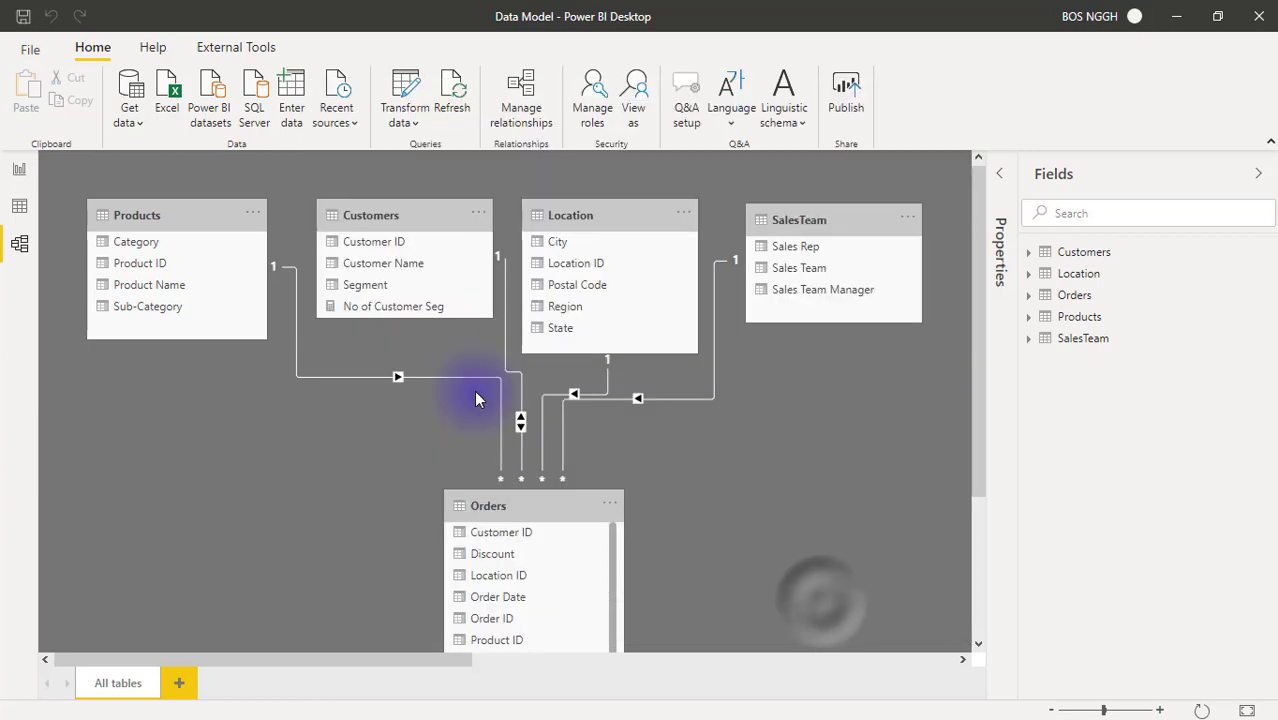
{"action": "left_click", "coordinate": [20, 172]}
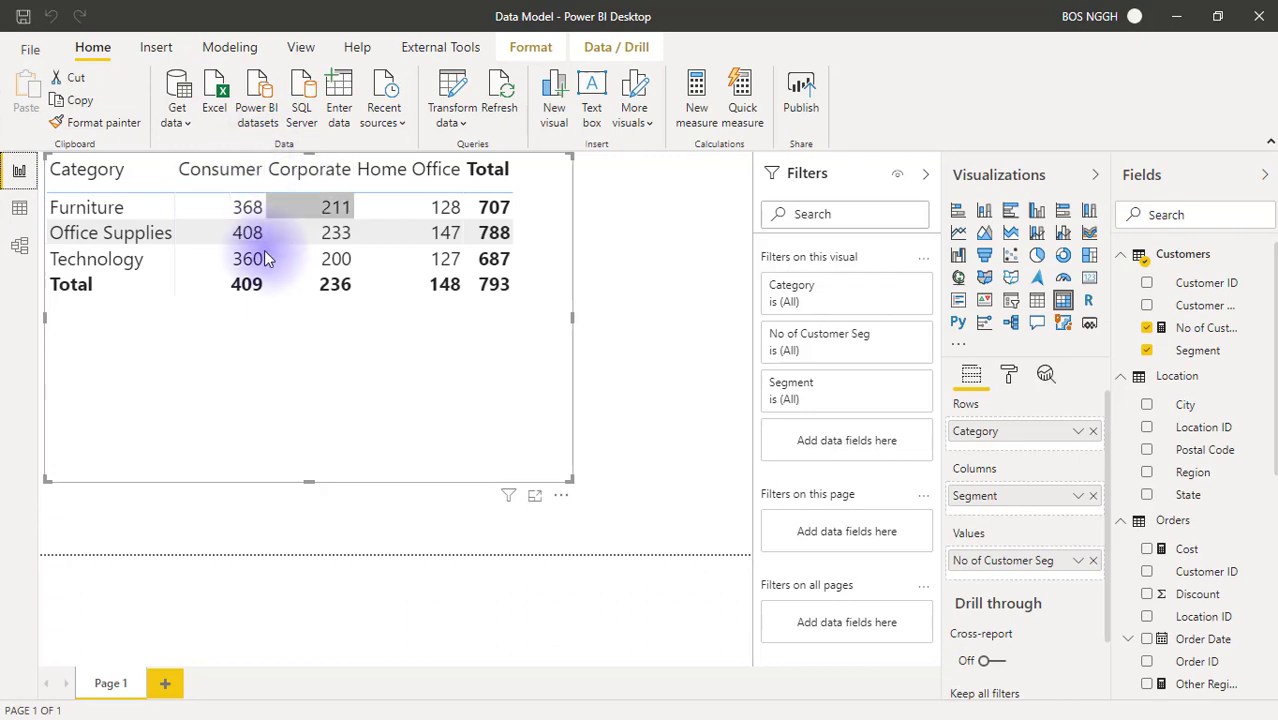
Step: Restore the Customers–Orders relationship's cross filter direction to Single and return to the report
{"action": "left_click", "coordinate": [20, 245]}
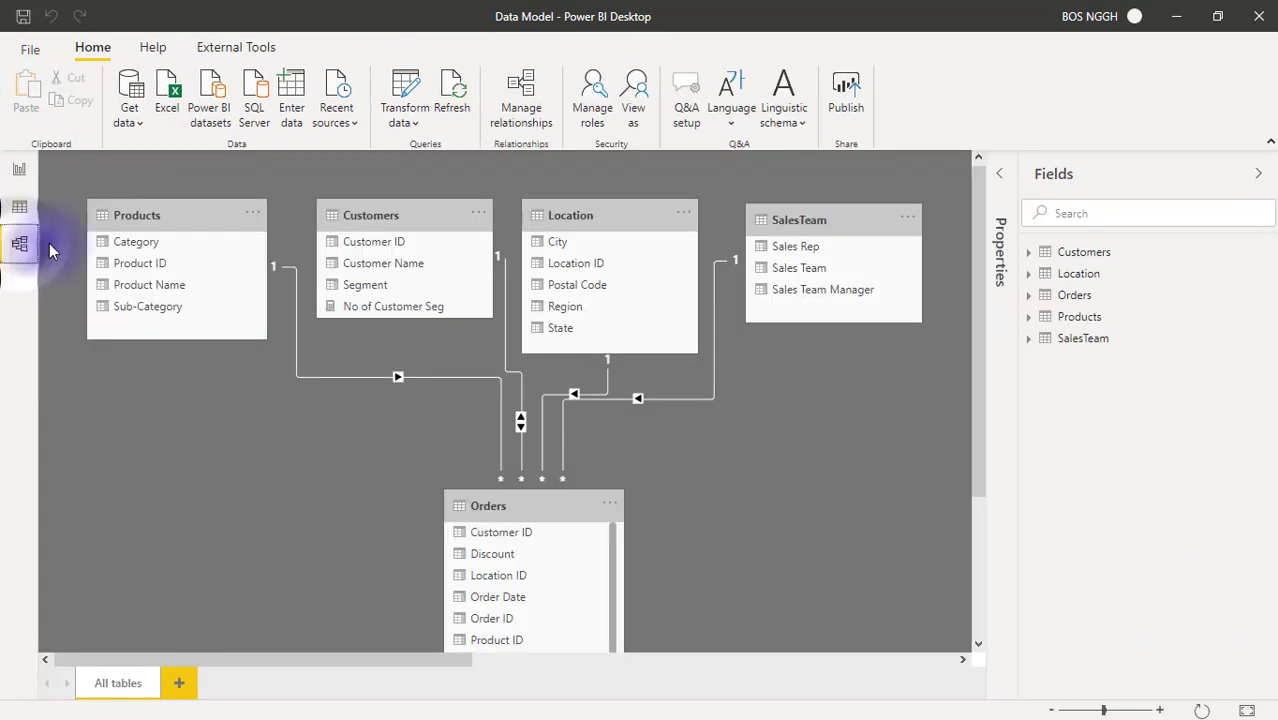
{"action": "left_click", "coordinate": [499, 372]}
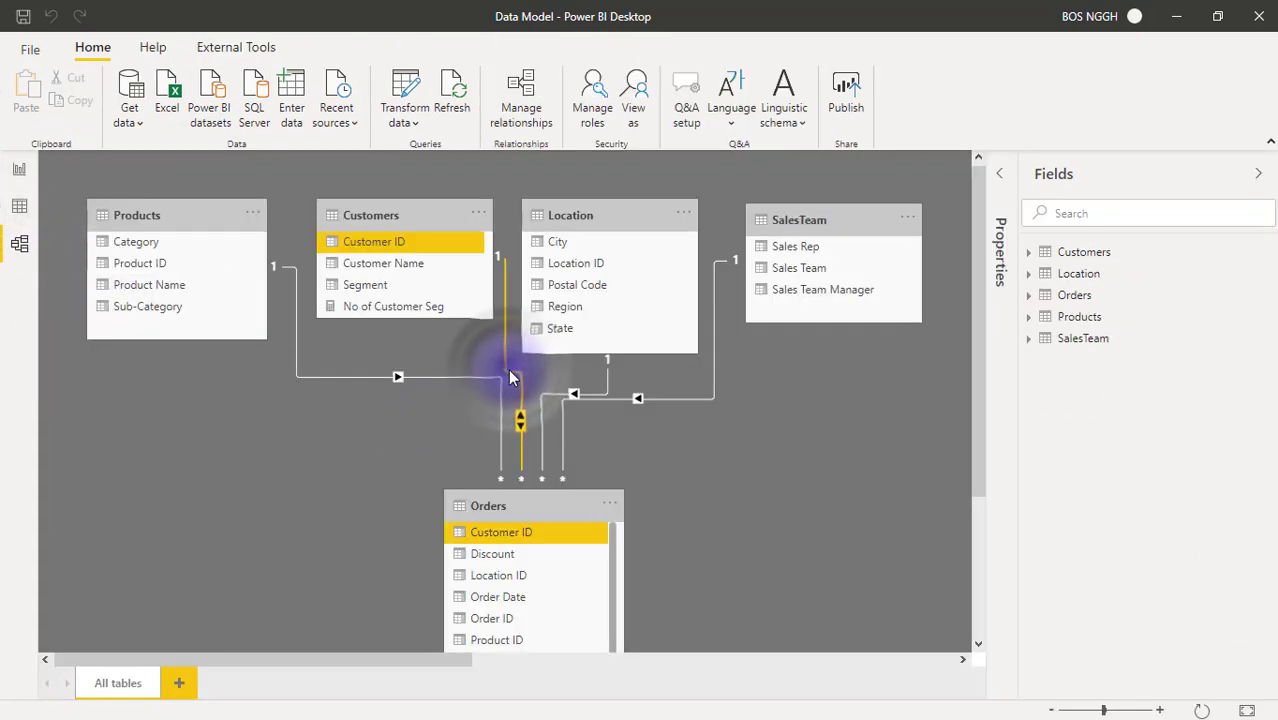
{"action": "double_click", "coordinate": [508, 372]}
{"action": "left_click", "coordinate": [711, 510]}
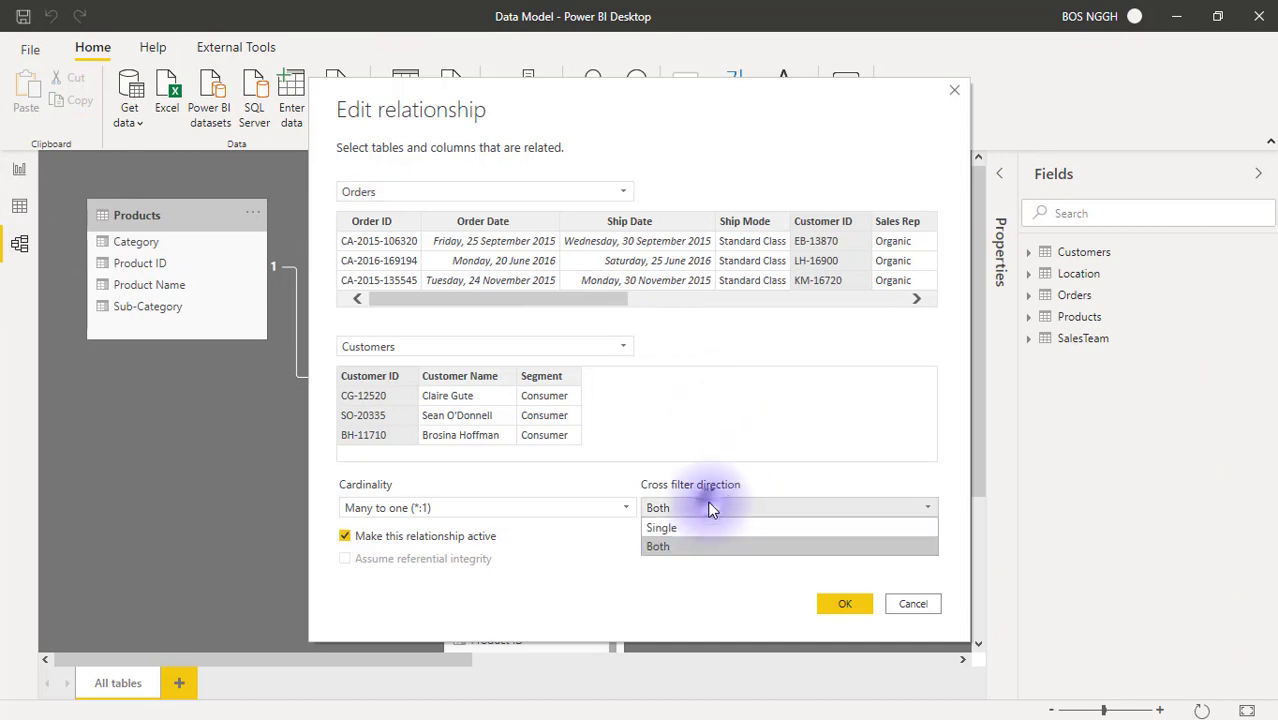
{"action": "left_click", "coordinate": [684, 528]}
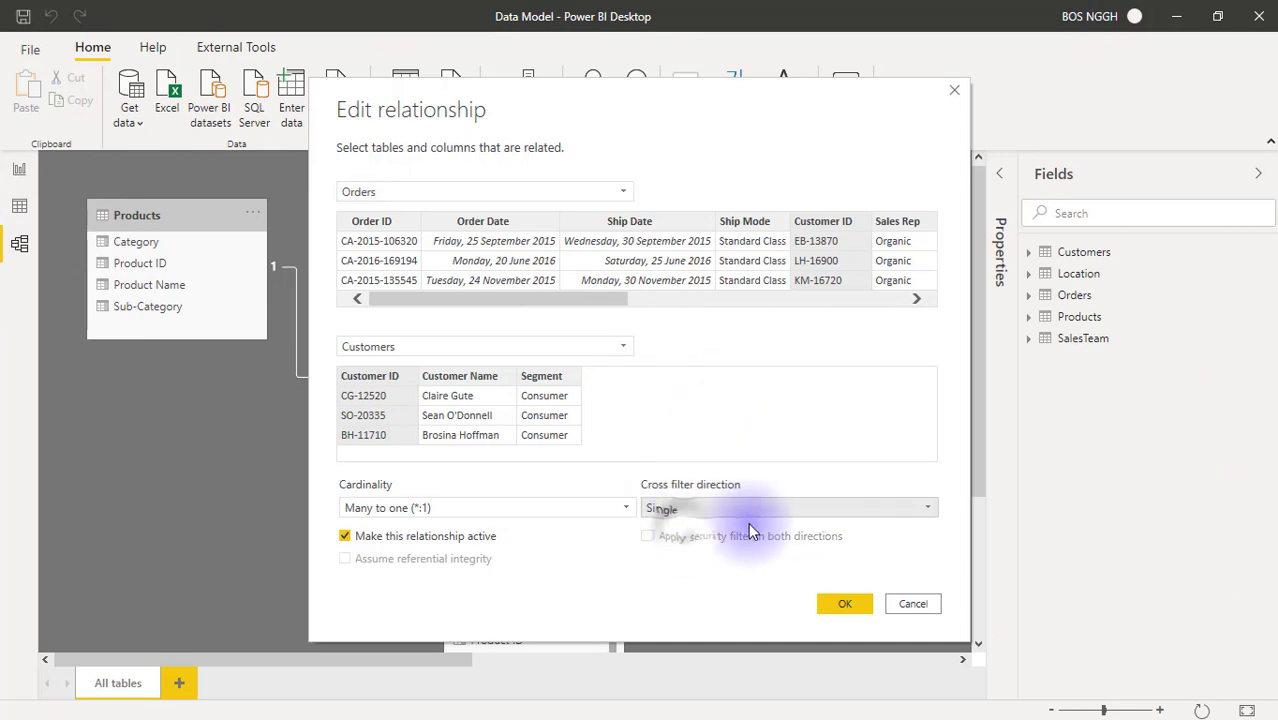
{"action": "left_click", "coordinate": [833, 602]}
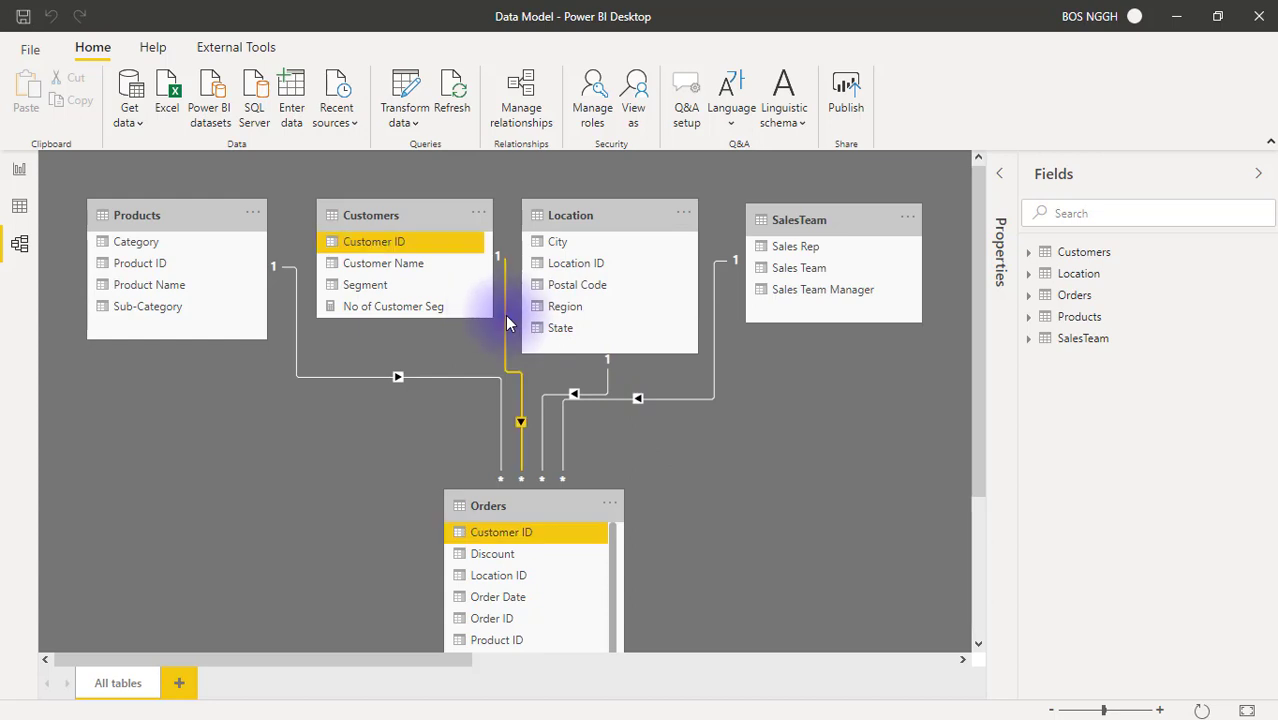
{"action": "left_click", "coordinate": [16, 177]}
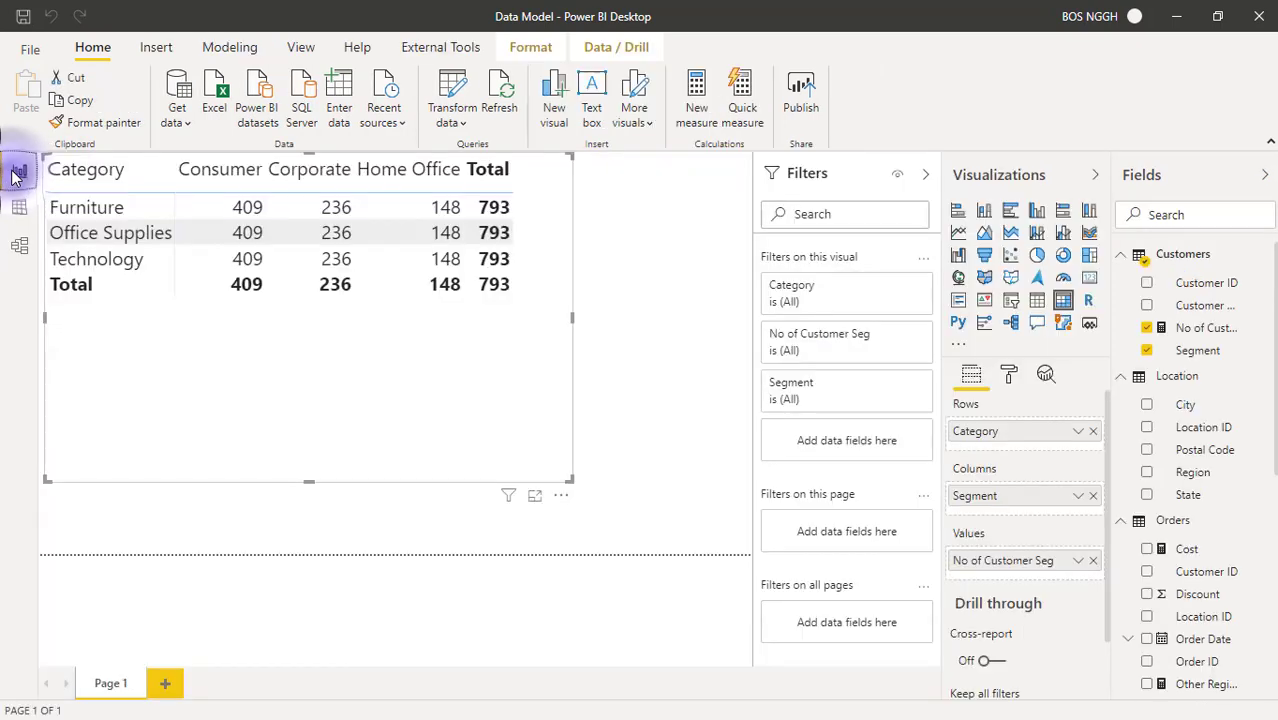
Step: Create a new measure in the Customers table and name it No of Customer Seg 2
{"action": "right_click", "coordinate": [1185, 254]}
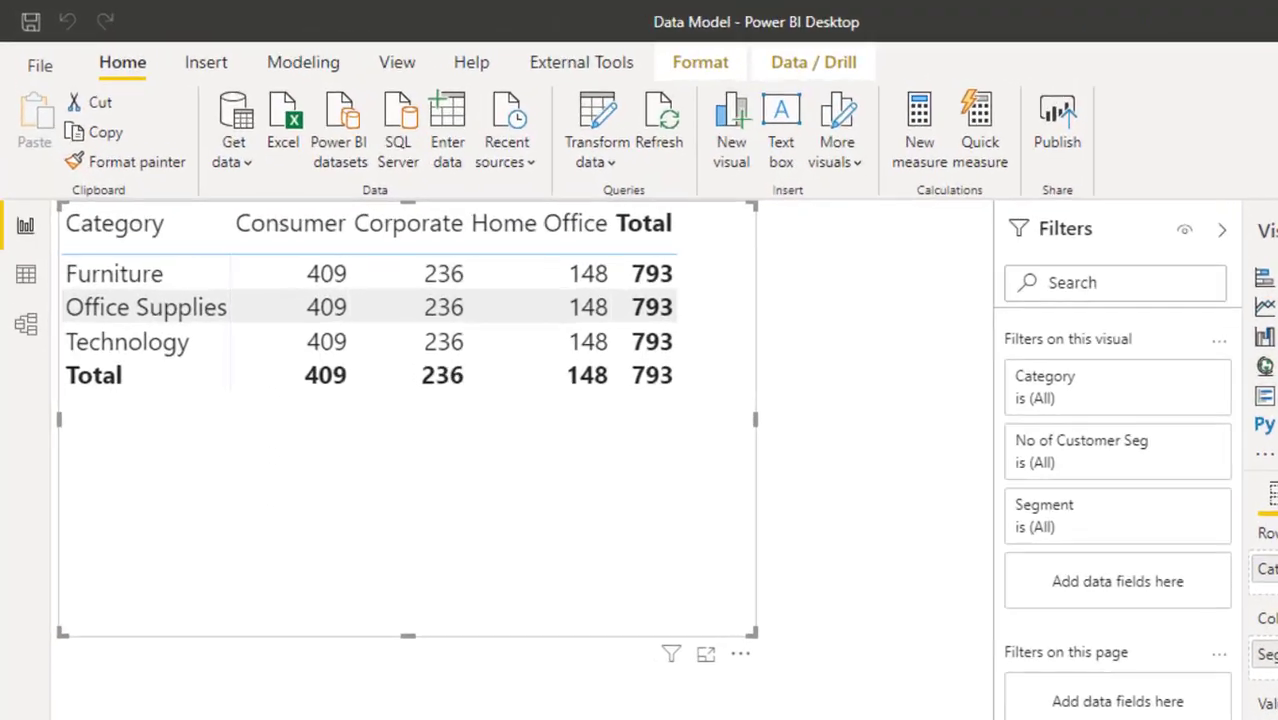
{"action": "double_click", "coordinate": [222, 228]}
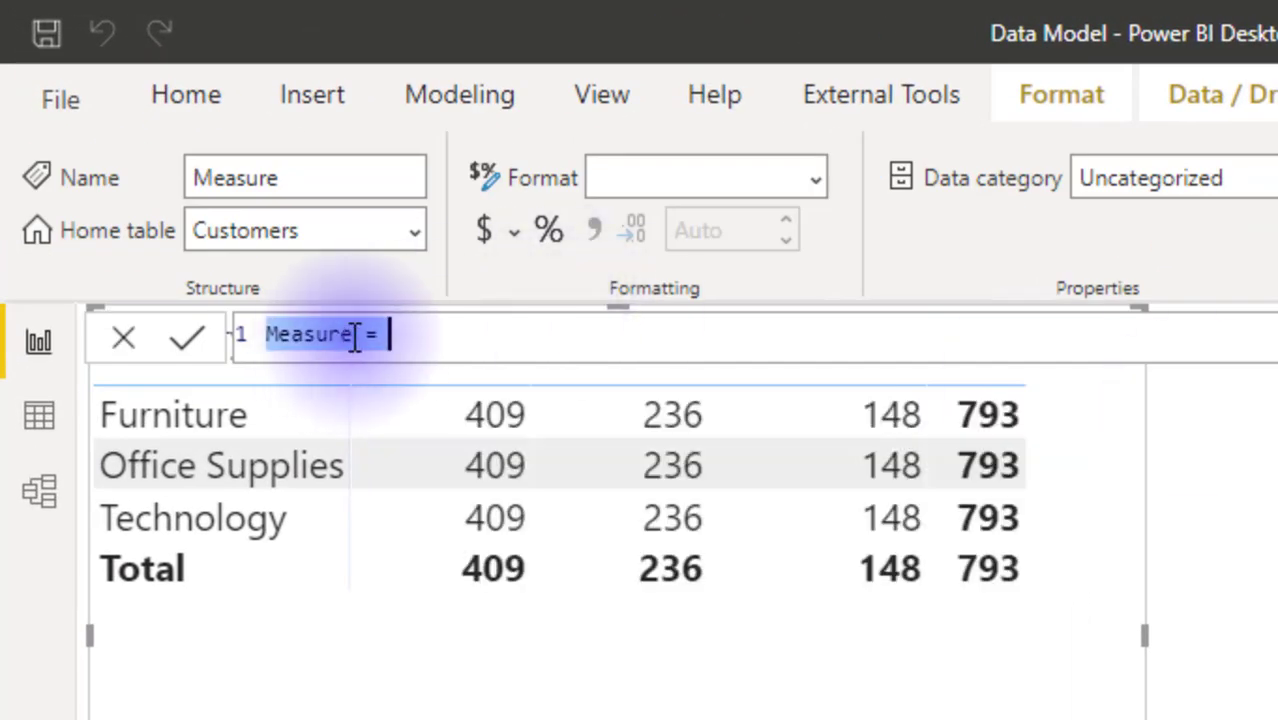
{"action": "left_click", "coordinate": [355, 337]}
{"action": "key", "text": "BackSpace"}
{"action": "key", "text": "BackSpace"}
{"action": "key", "text": "BackSpace"}
{"action": "key", "text": "BackSpace"}
{"action": "key", "text": "BackSpace"}
{"action": "key", "text": "BackSpace"}
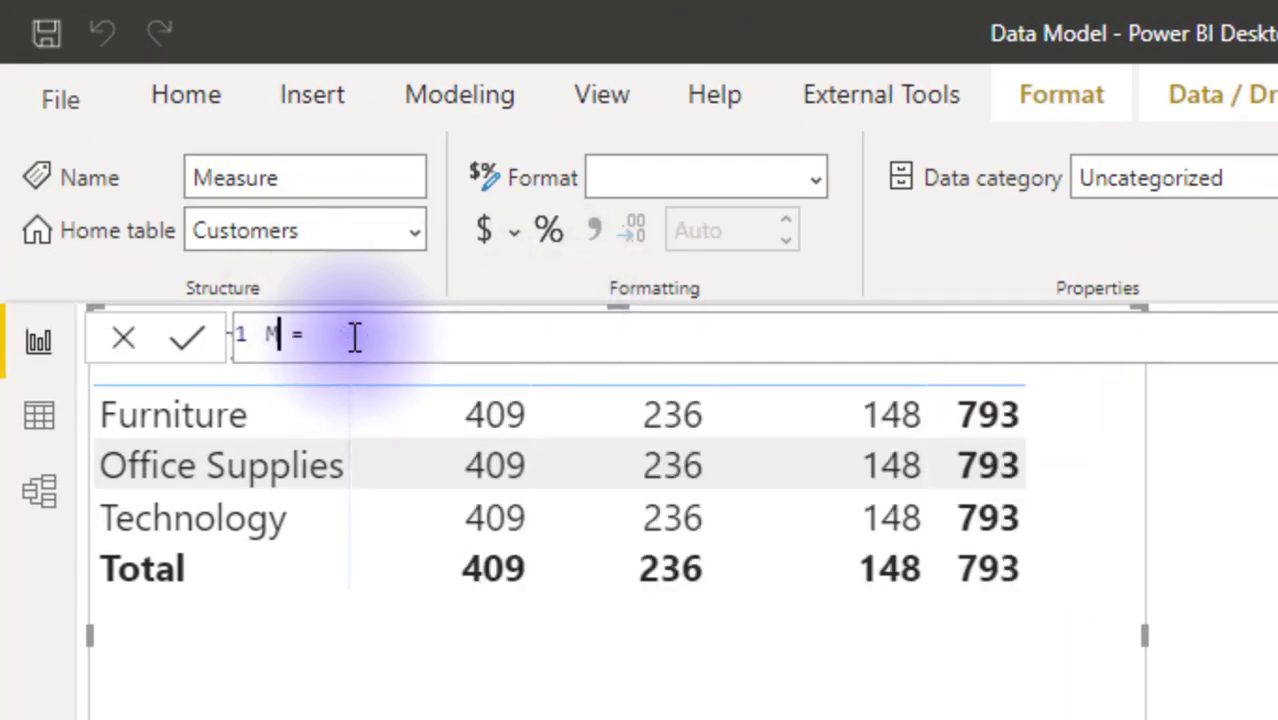
{"action": "key", "text": "BackSpace"}
{"action": "type", "text": "No of Customer Seg"}
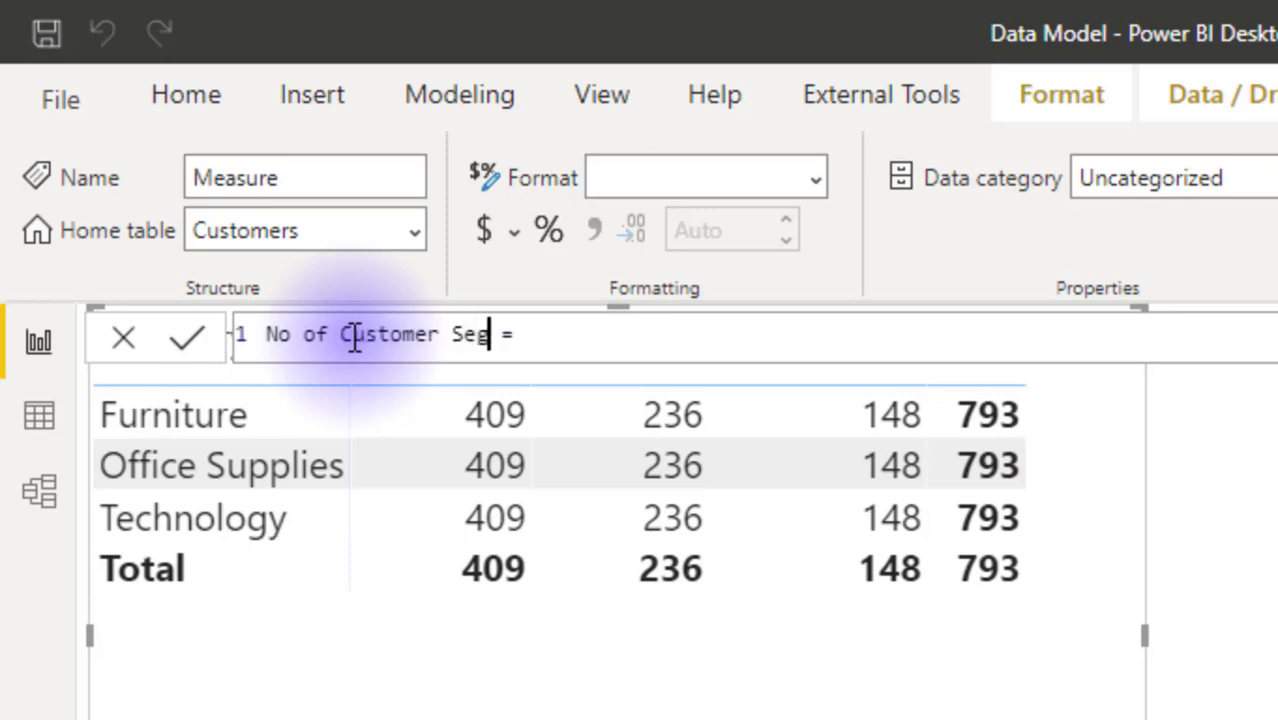
{"action": "type", "text": "e"}
{"action": "key", "text": "BackSpace"}
{"action": "type", "text": "2"}
Step: Begin the measure's formula with CALCULATE, using [No of Customer Seg] as its expression
{"action": "left_click", "coordinate": [597, 337]}
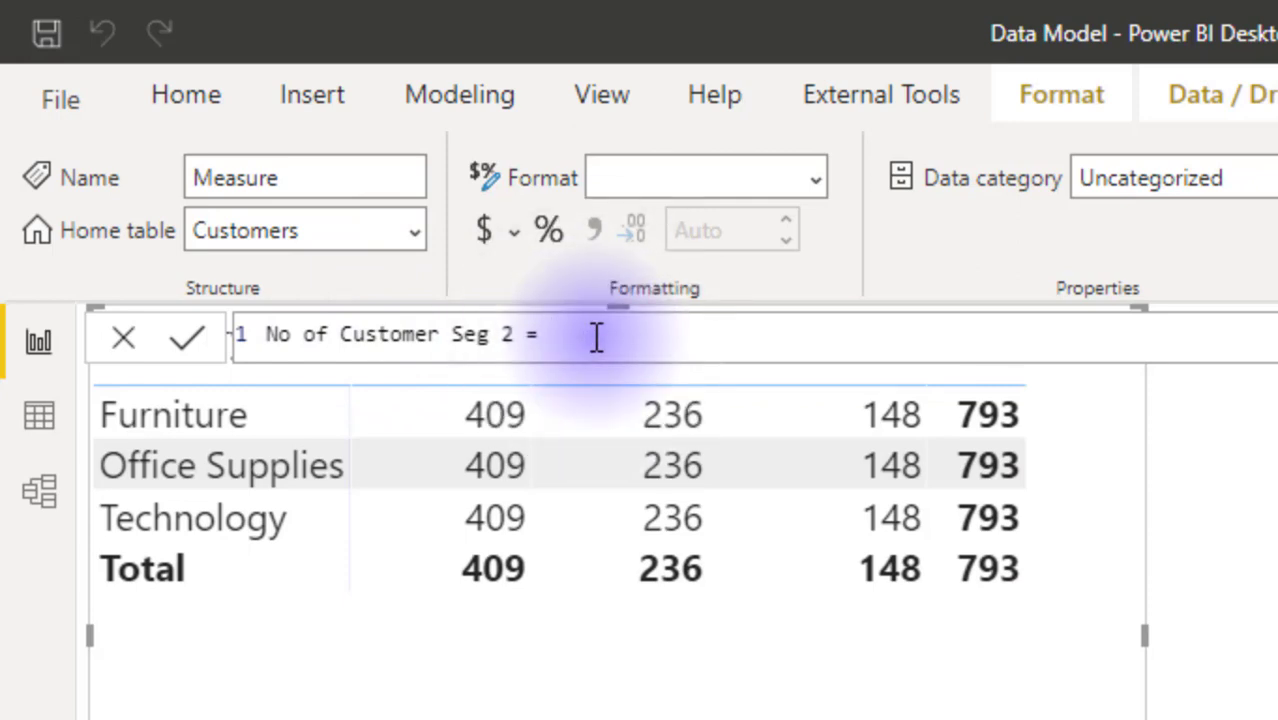
{"action": "type", "text": "cal"}
{"action": "key", "text": "Tab"}
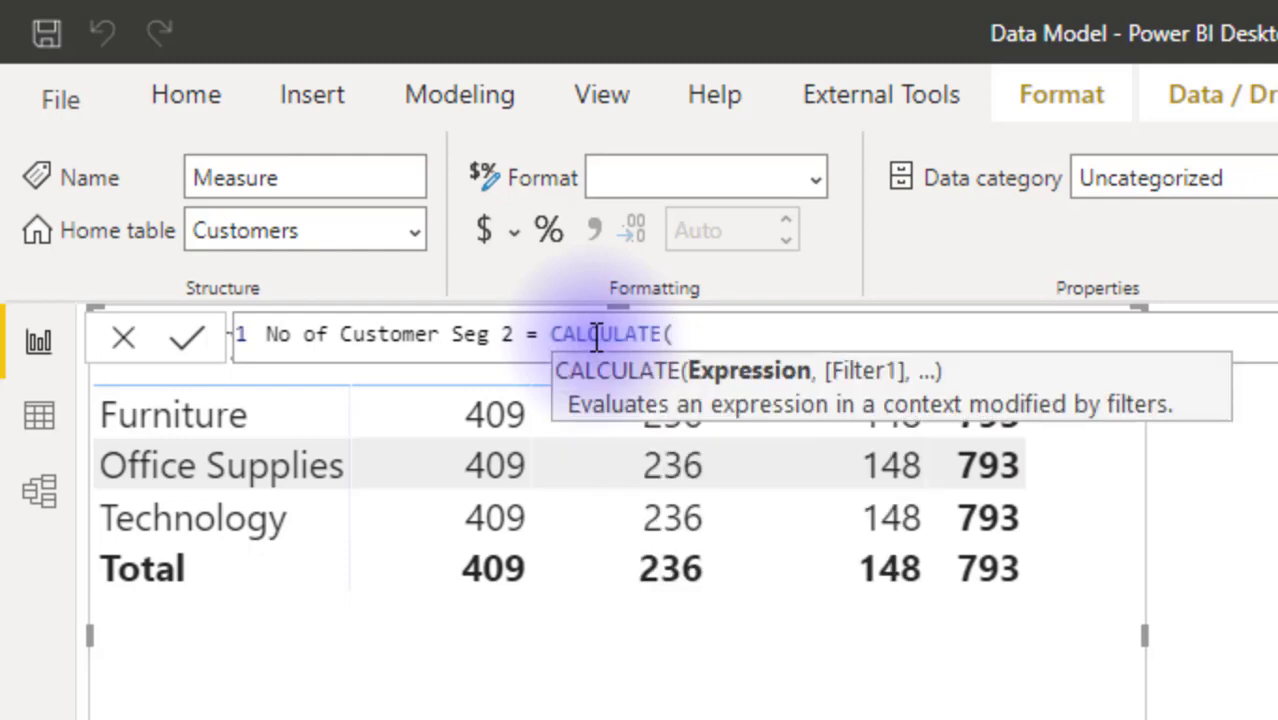
{"action": "type", "text": "no"}
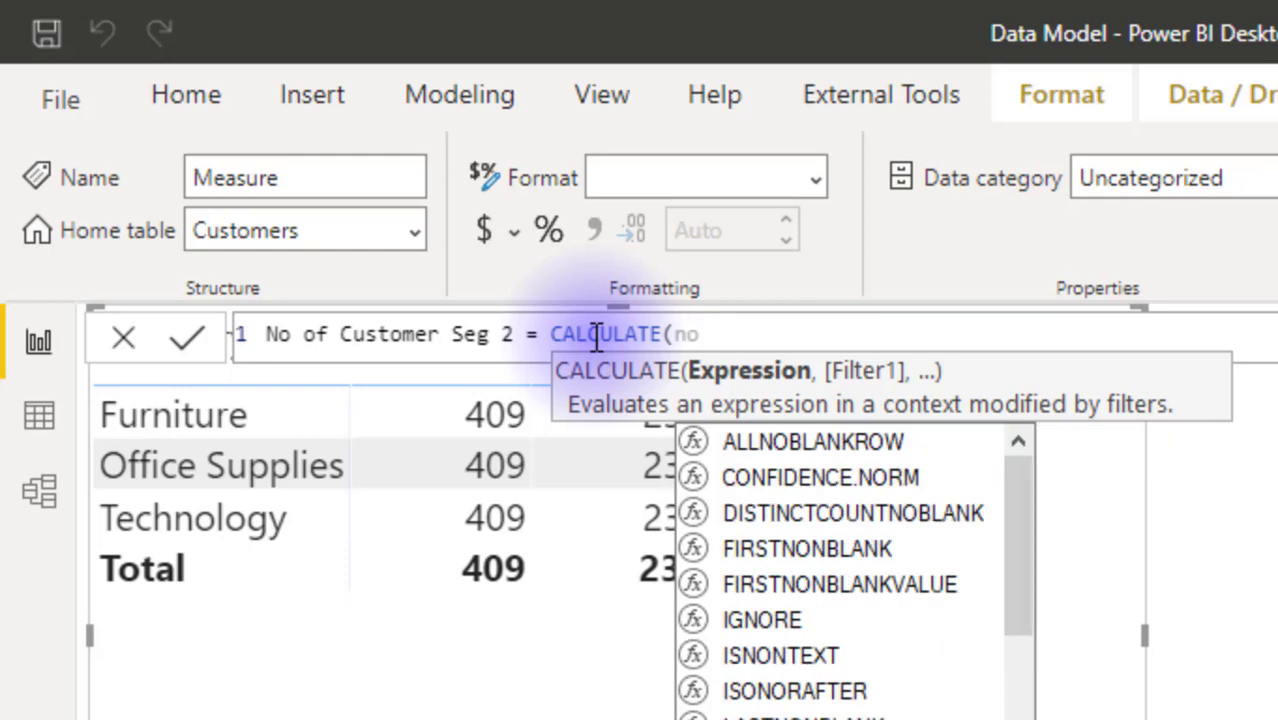
{"action": "key", "text": "Tab"}
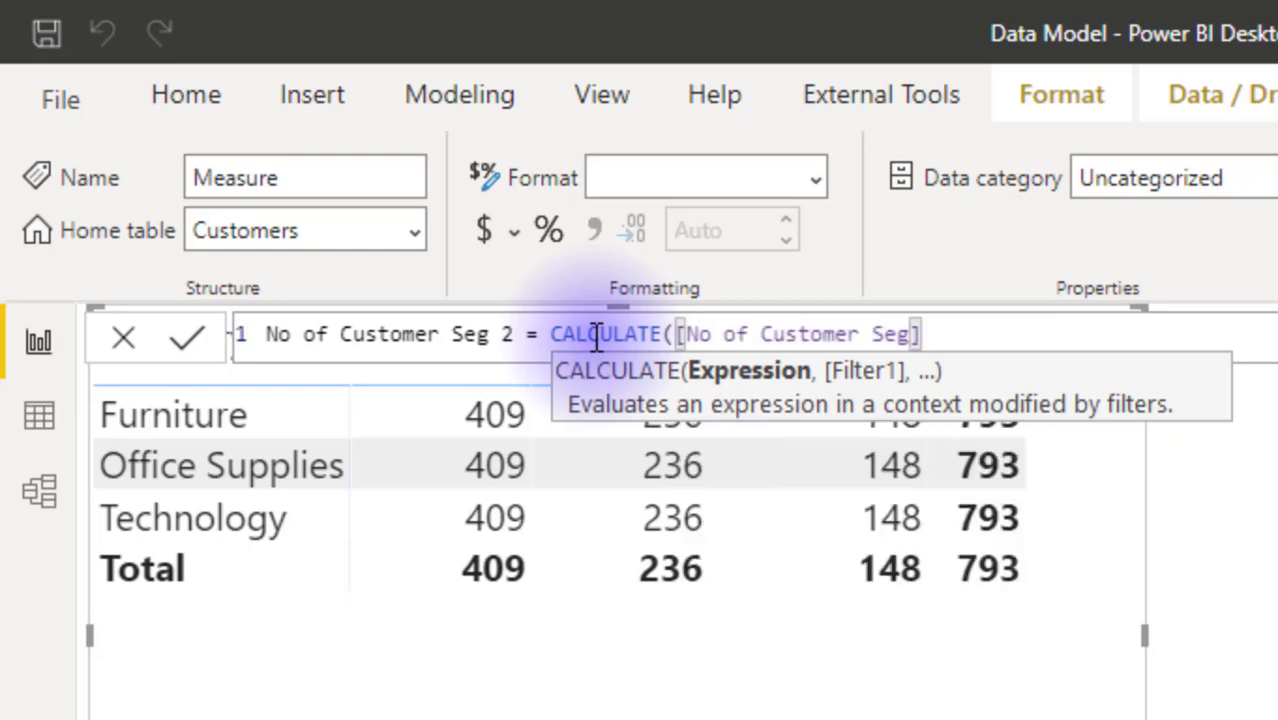
{"action": "type", "text": ","}
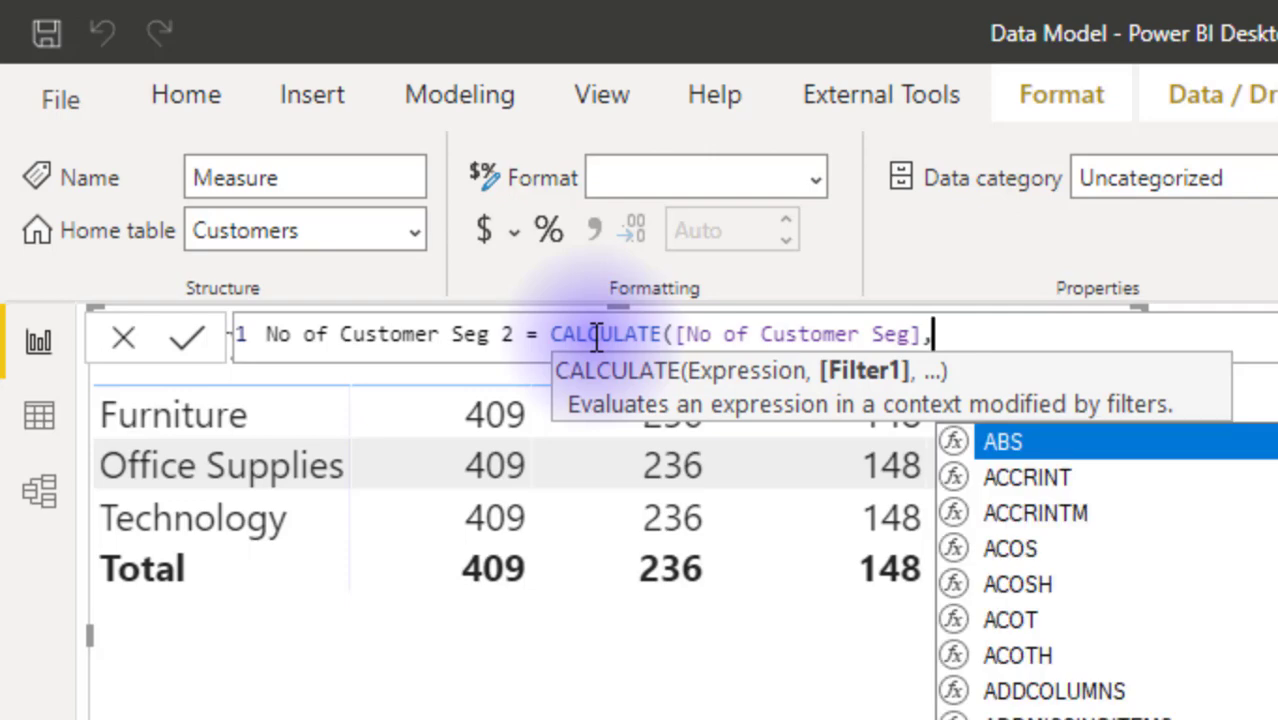
{"action": "key", "text": "Escape"}
Step: Add a CROSSFILTER filter on a new formula line, relating Customers[Customer ID] to Orders[Customer ID]
{"action": "key", "text": "shift+Return"}
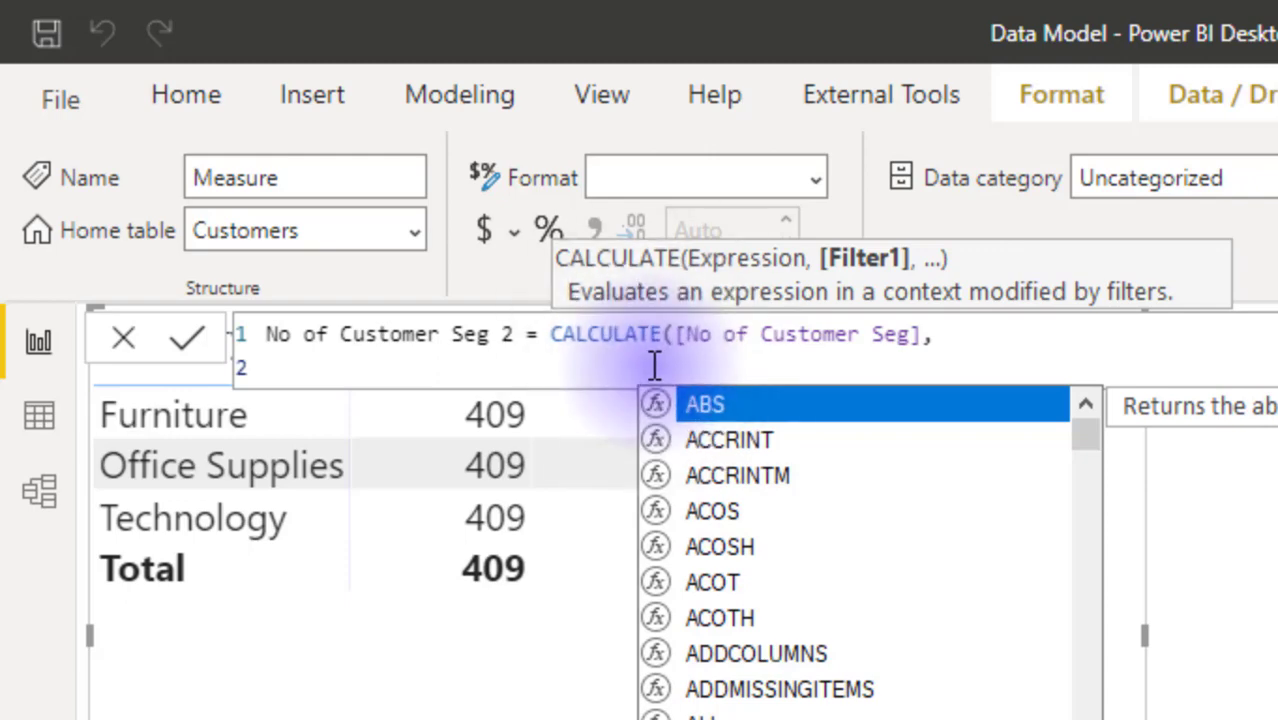
{"action": "type", "text": "cros"}
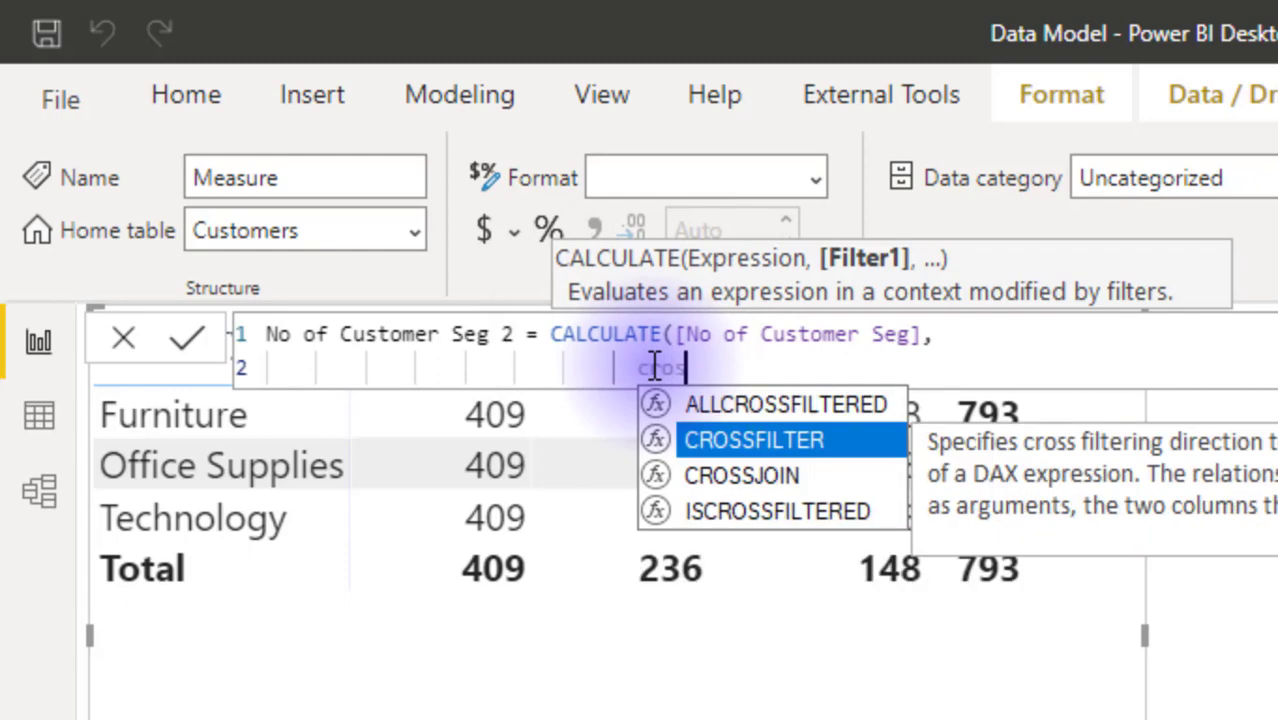
{"action": "key", "text": "Tab"}
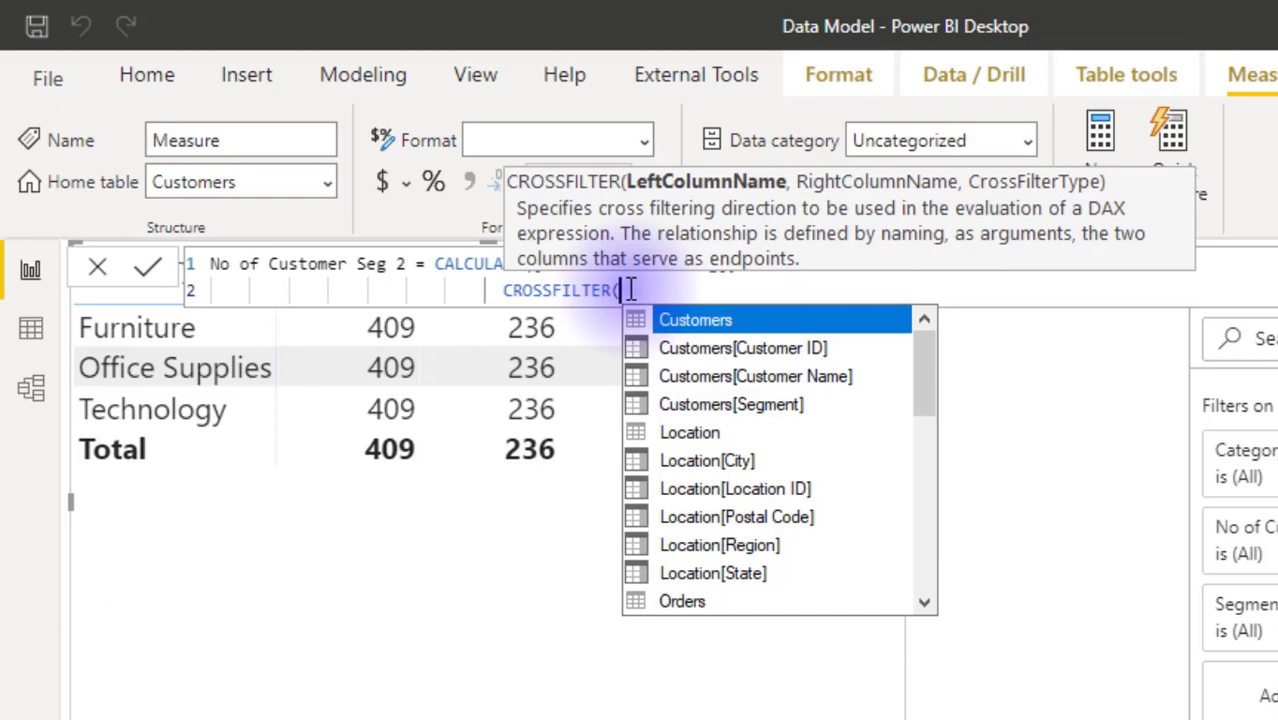
{"action": "key", "text": "Down"}
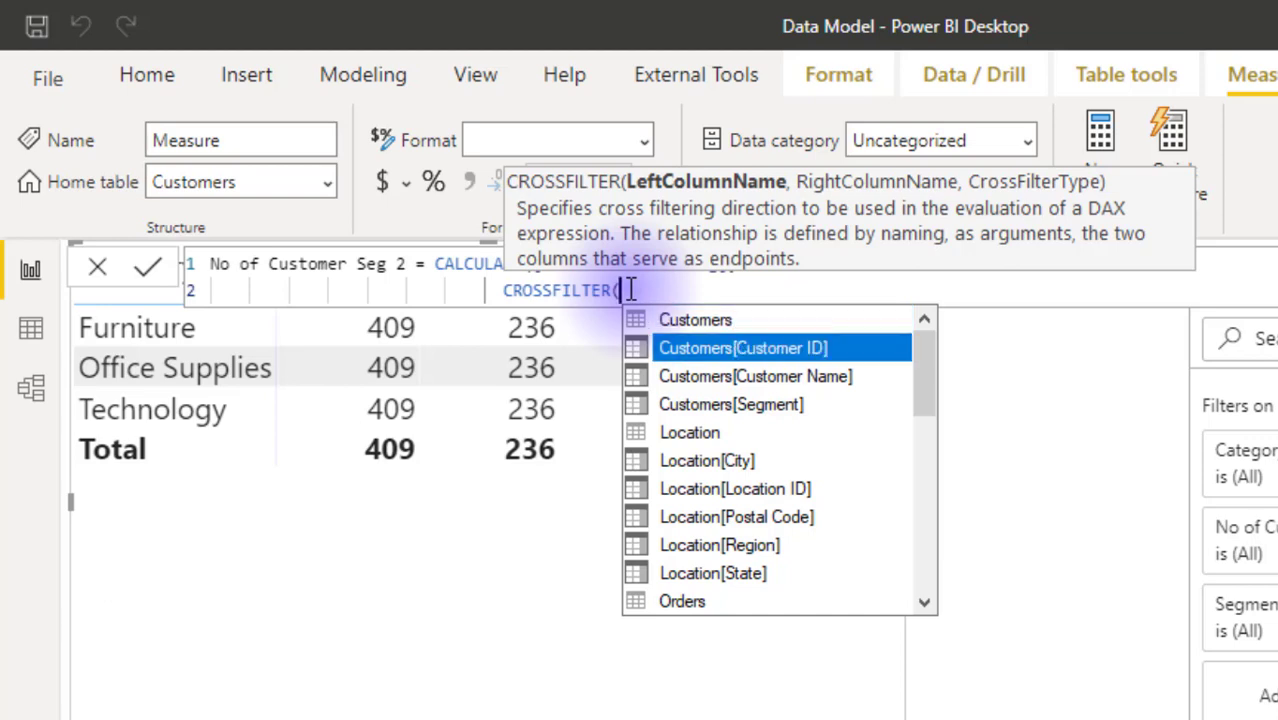
{"action": "key", "text": "Tab"}
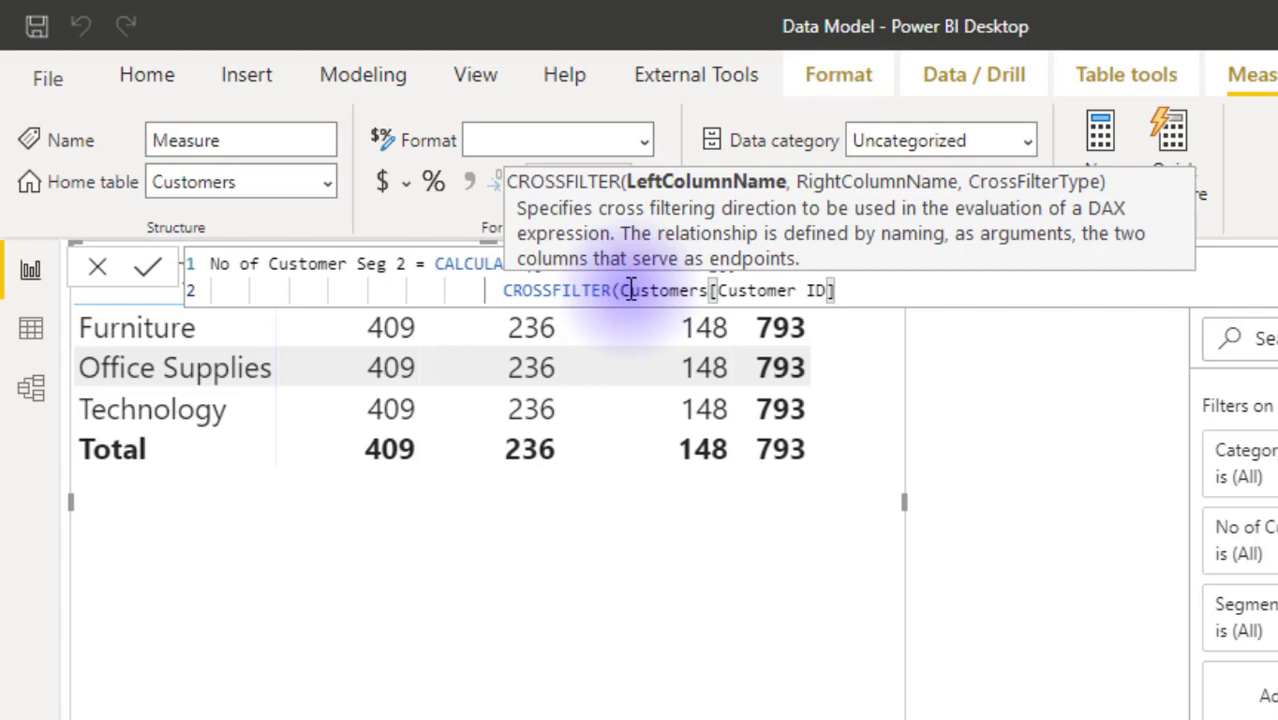
{"action": "type", "text": ", "}
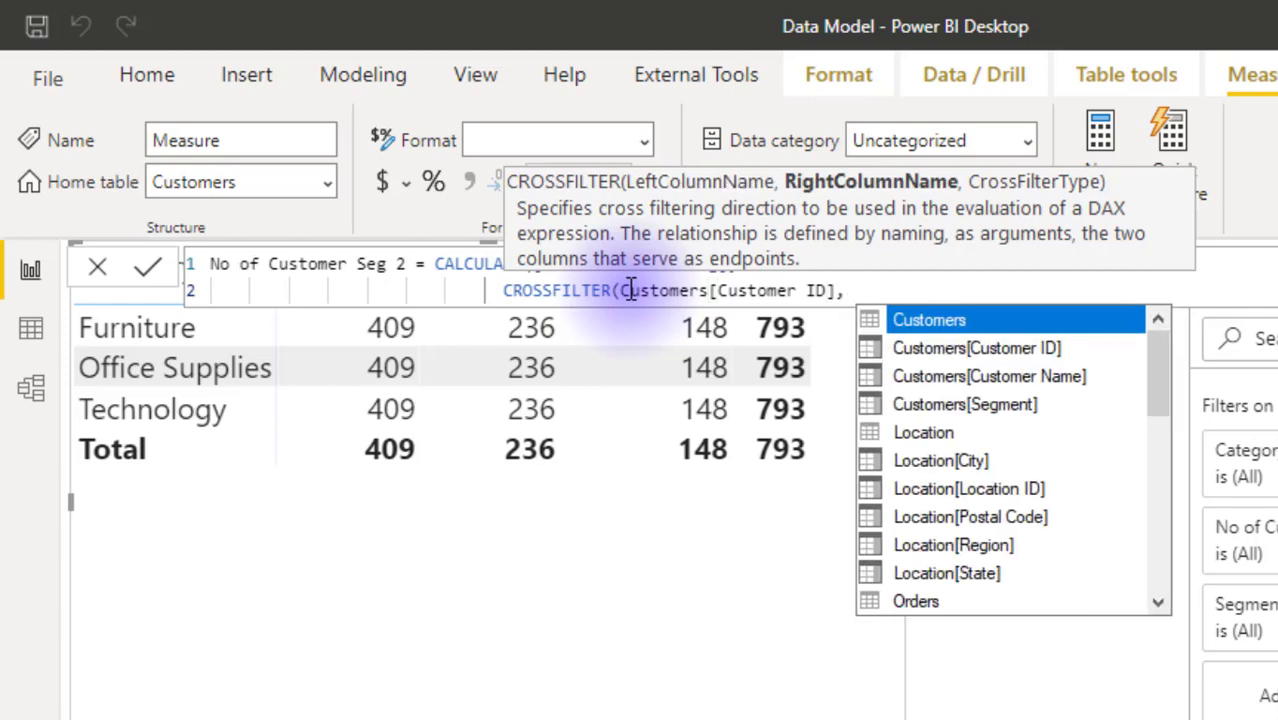
{"action": "type", "text": "order"}
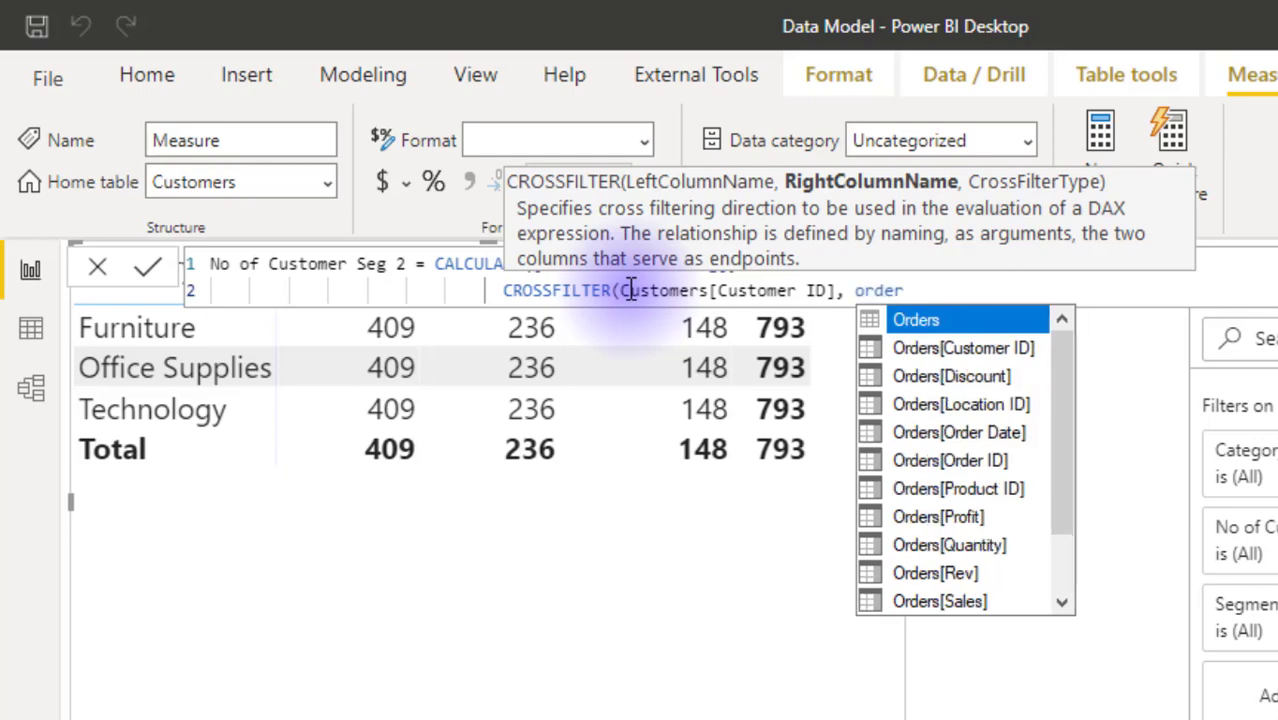
{"action": "key", "text": "Down"}
{"action": "key", "text": "Tab"}
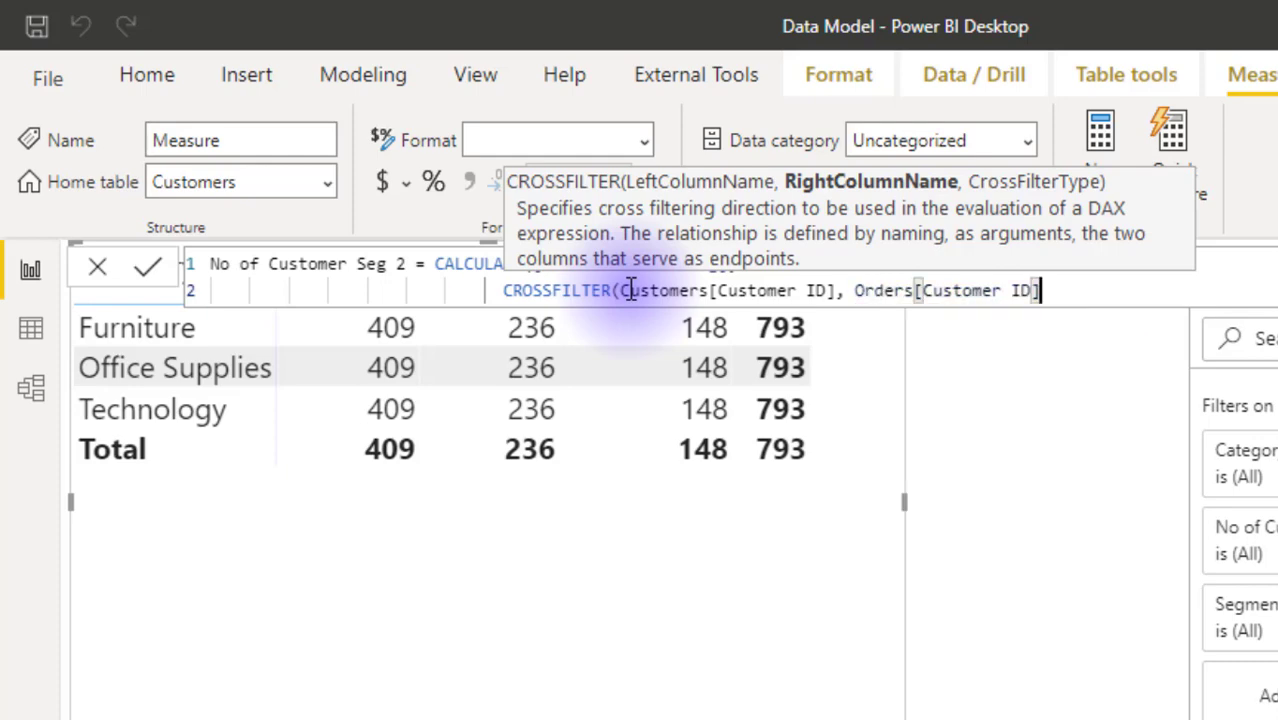
Step: Set the CROSSFILTER type to Both, close both functions with the last parenthesis on its own line, and commit the measure
{"action": "type", "text": ","}
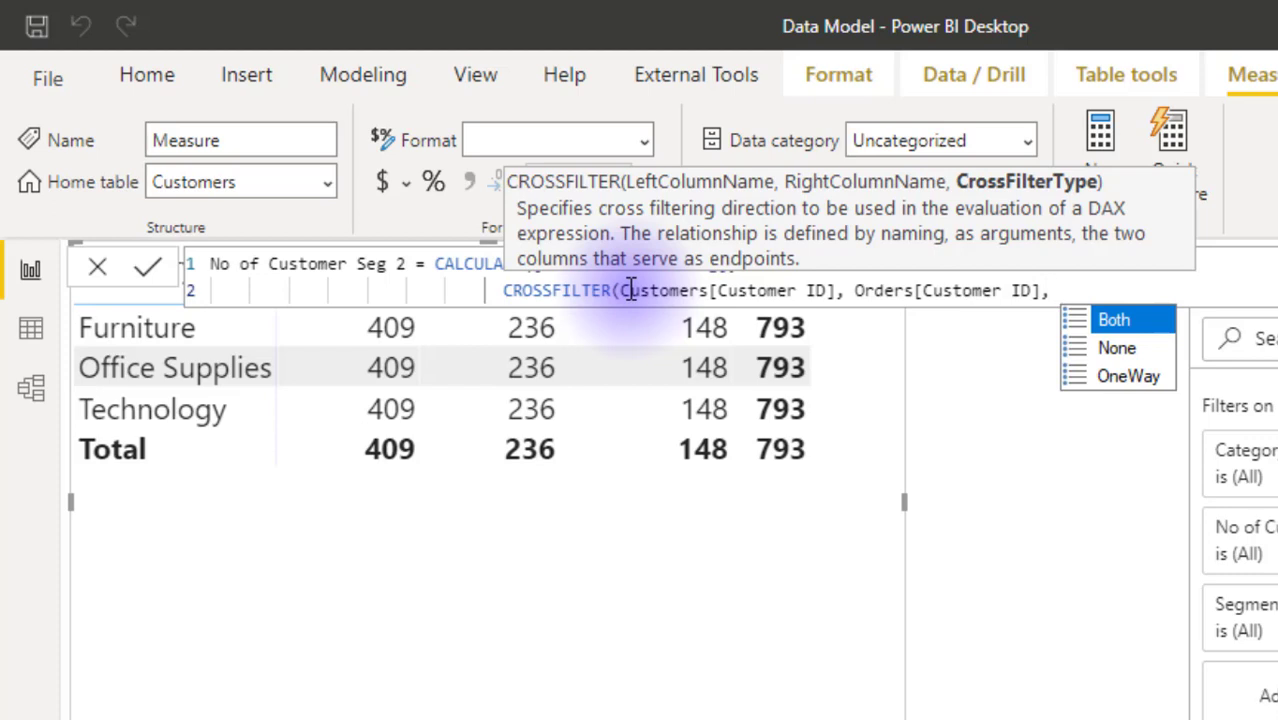
{"action": "key", "text": "Tab"}
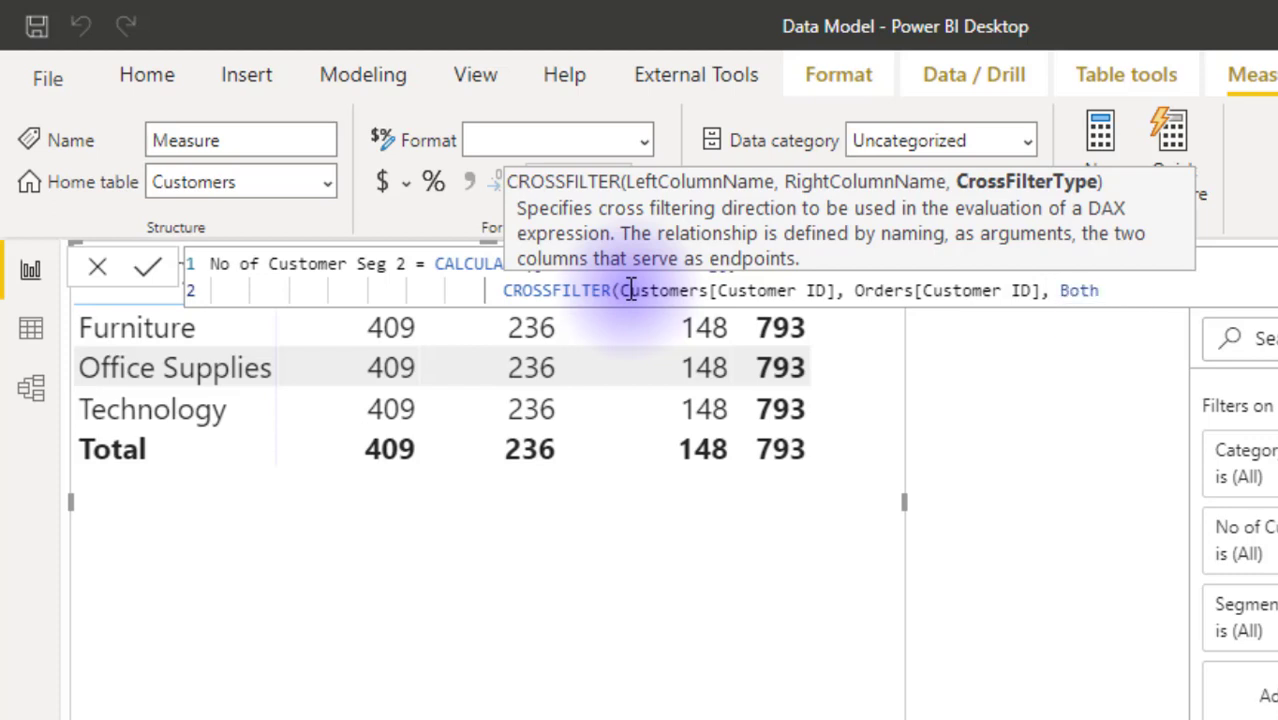
{"action": "type", "text": ")"}
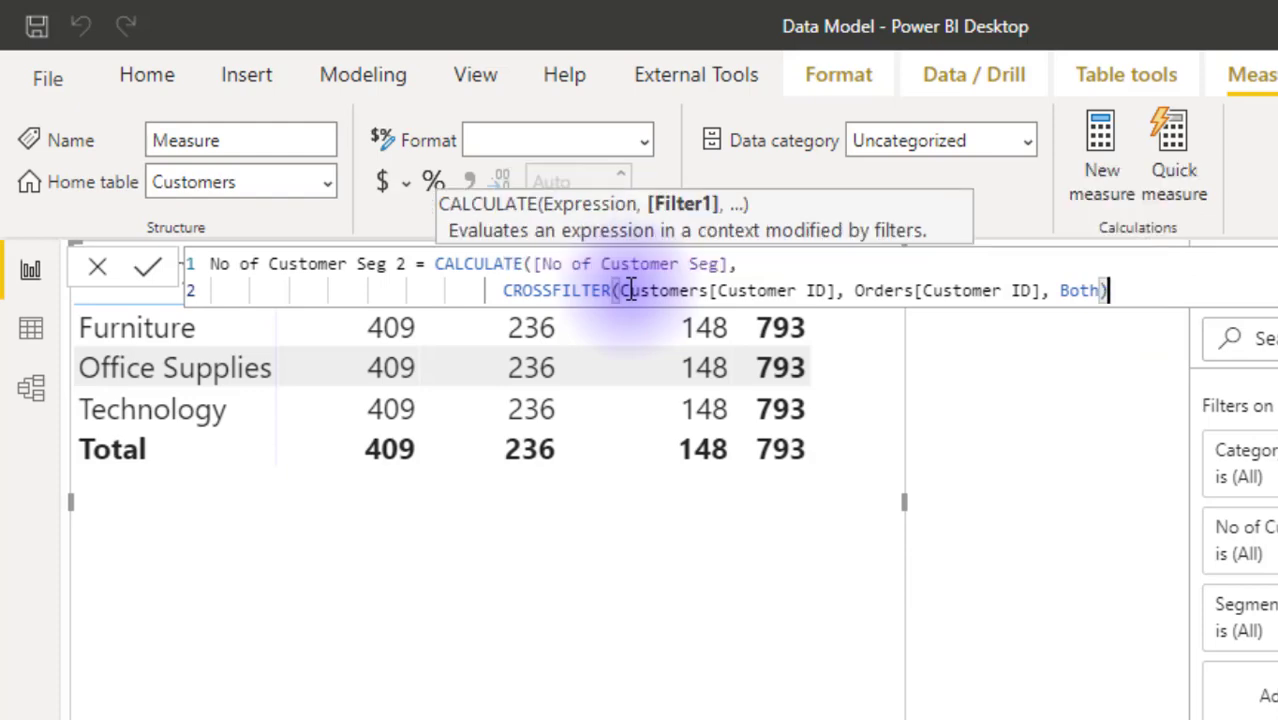
{"action": "key", "text": "shift+Return"}
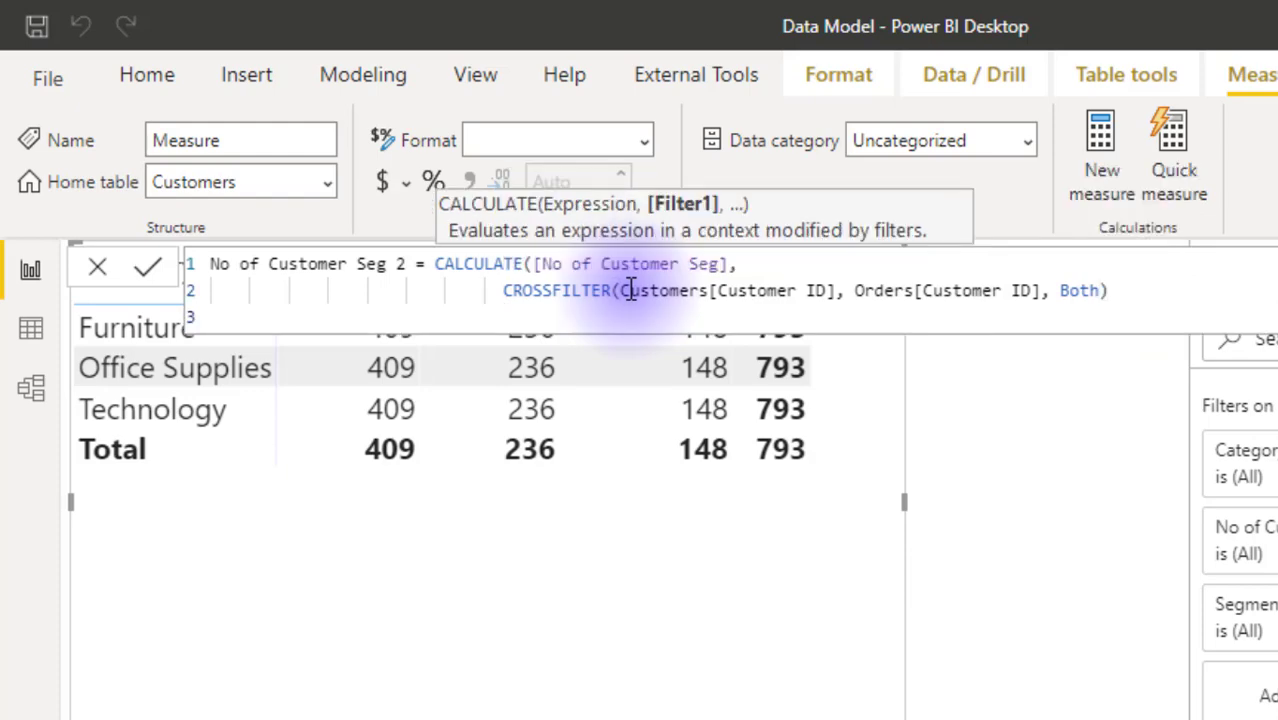
{"action": "type", "text": ")"}
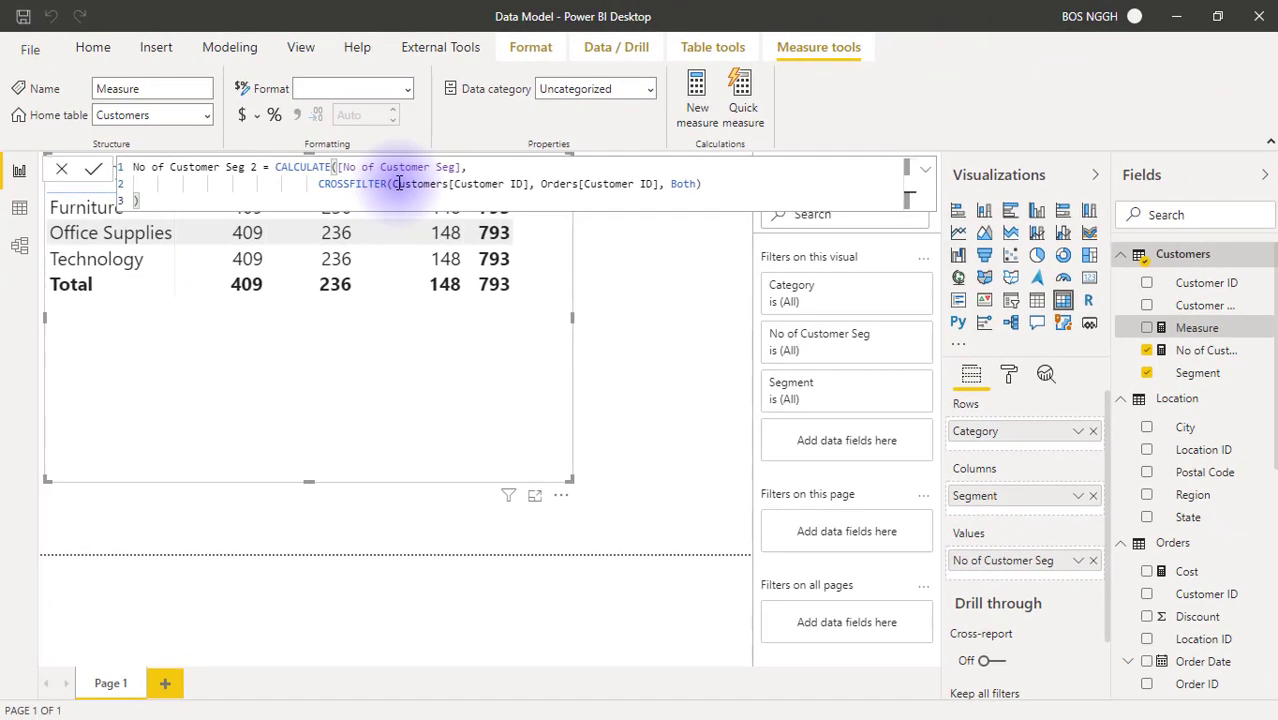
{"action": "key", "text": "Return"}
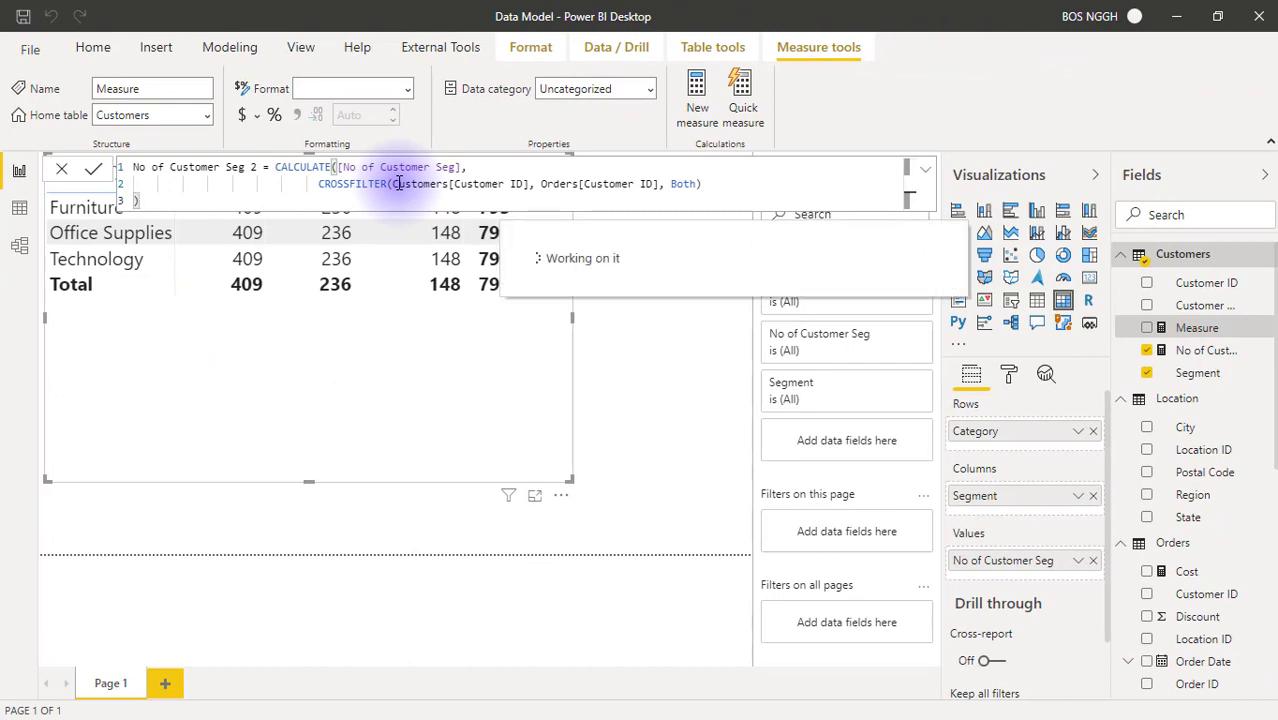
Step: Replace No of Customer Seg with No of Customer Seg 2 as the matrix's values and deselect the visual
{"action": "left_click", "coordinate": [1094, 561]}
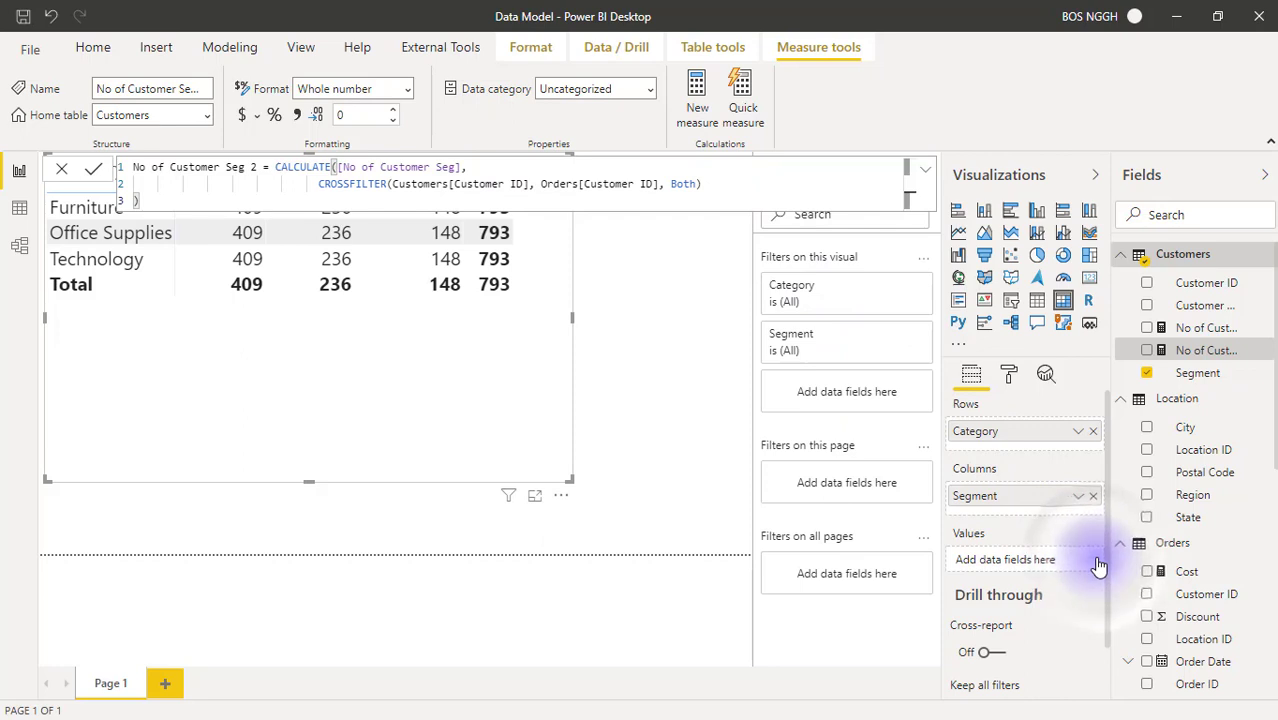
{"action": "left_click_drag", "start_coordinate": [1162, 350], "coordinate": [1026, 566]}
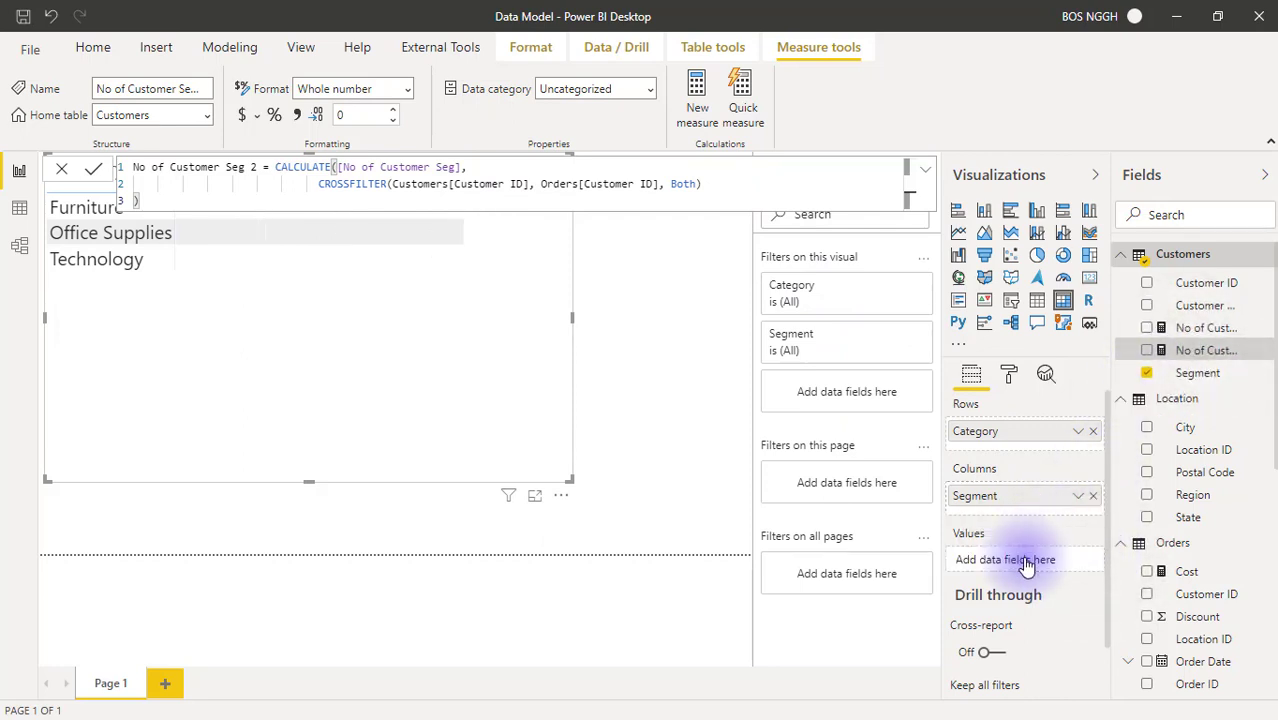
{"action": "left_click", "coordinate": [688, 312]}
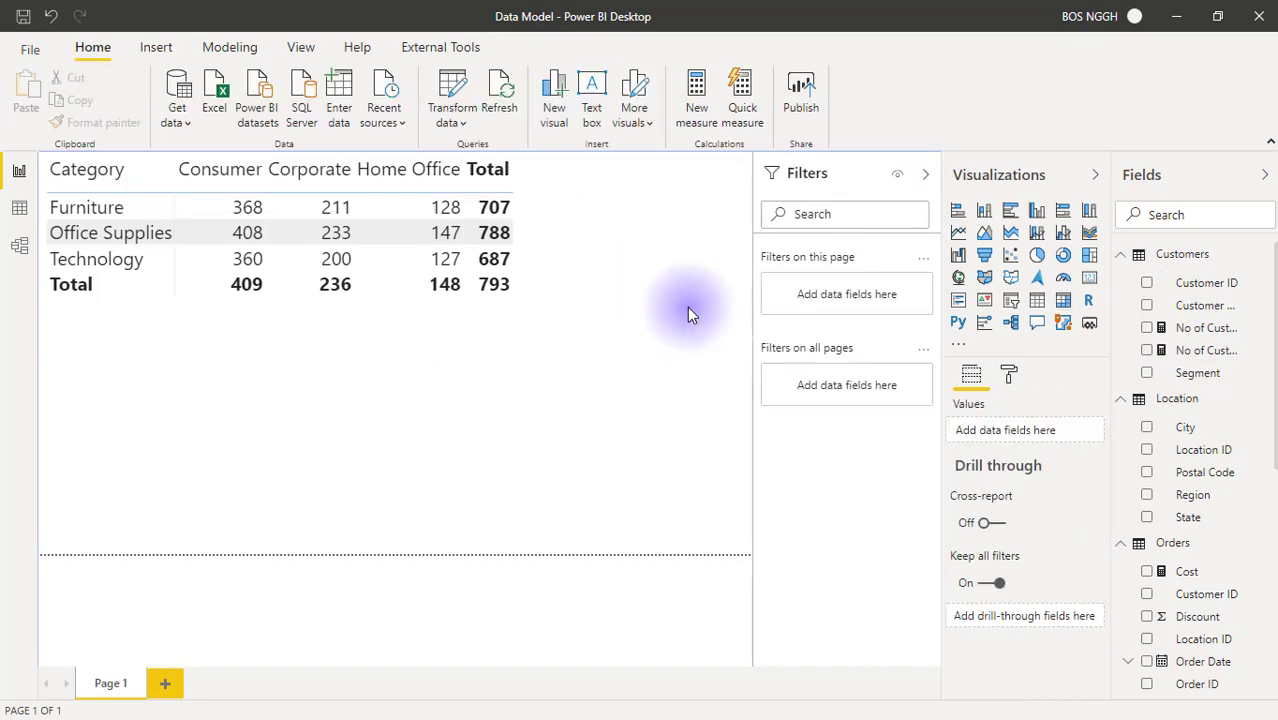